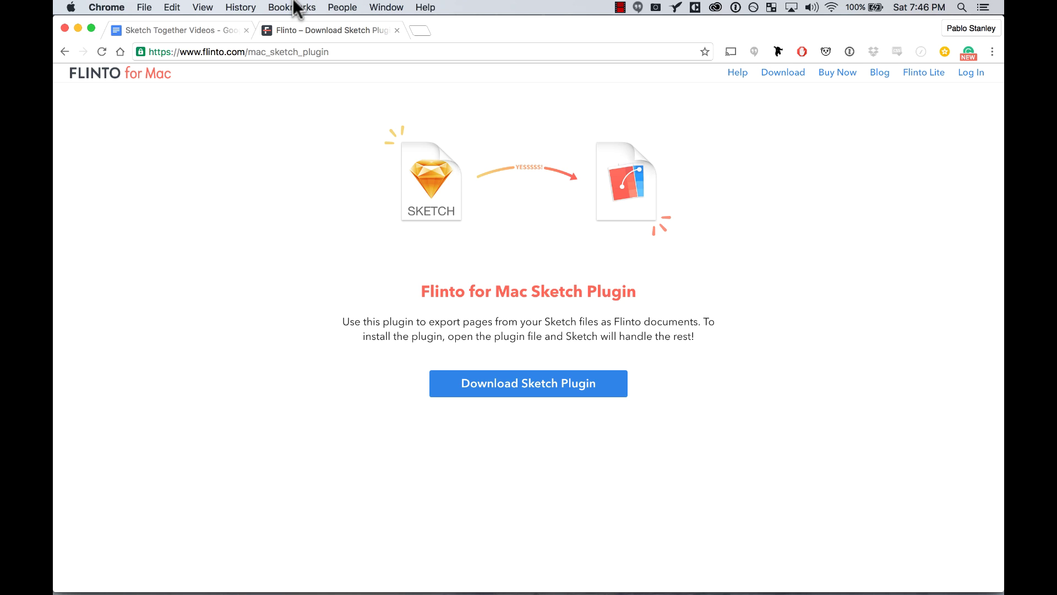
- In Sketch, select the home artboard and open Send to Flinto at 200% for iPhone 6
key("super+Tab")
key("super+Tab")
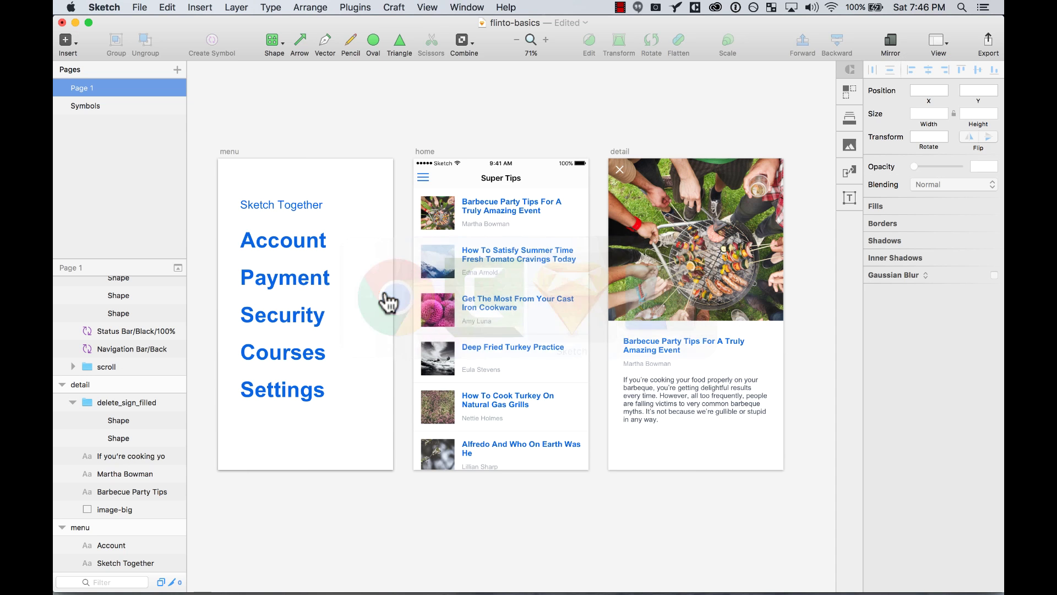
scroll(434, 114, "right", 1)
scroll(434, 114, "down", 1)
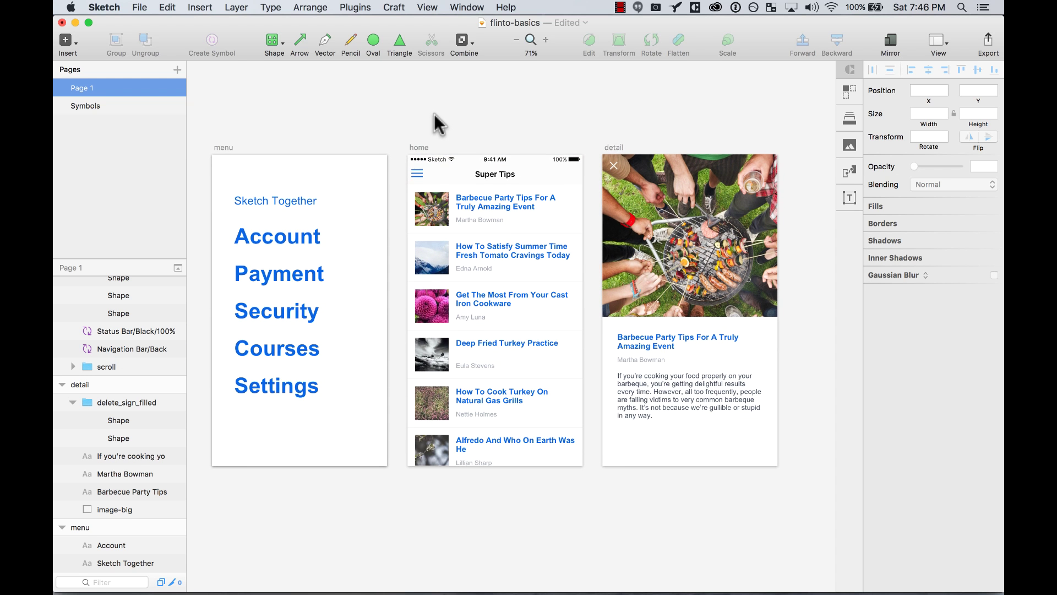
left_click(421, 146)
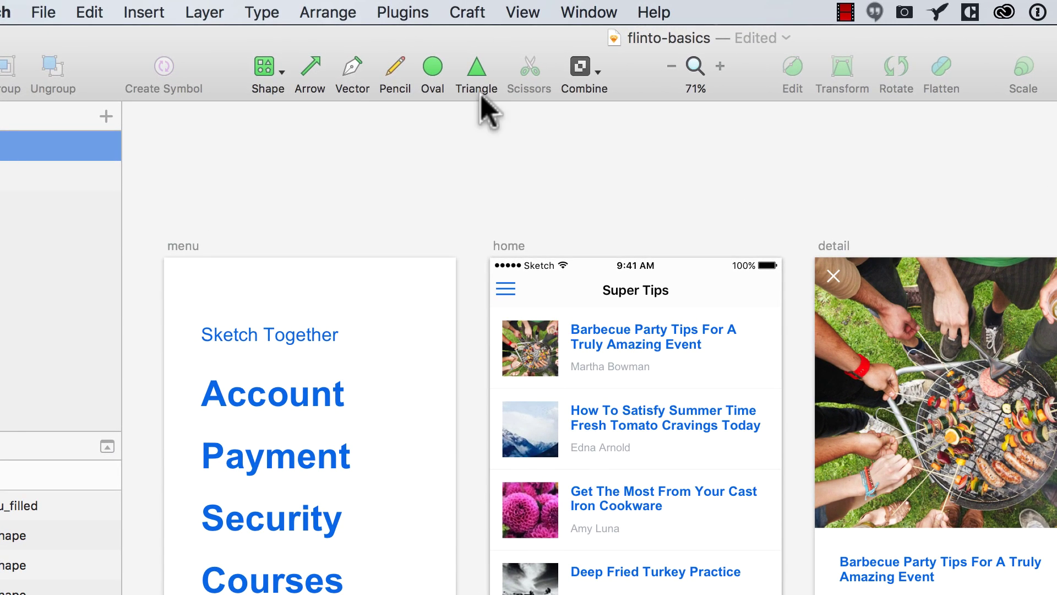
left_click(419, 17)
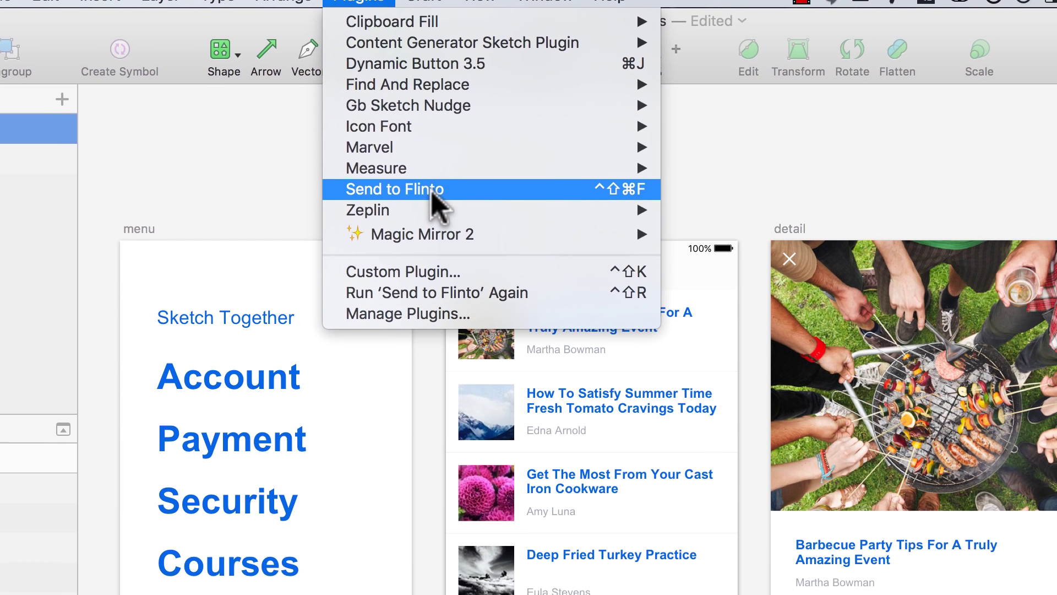
left_click(478, 211)
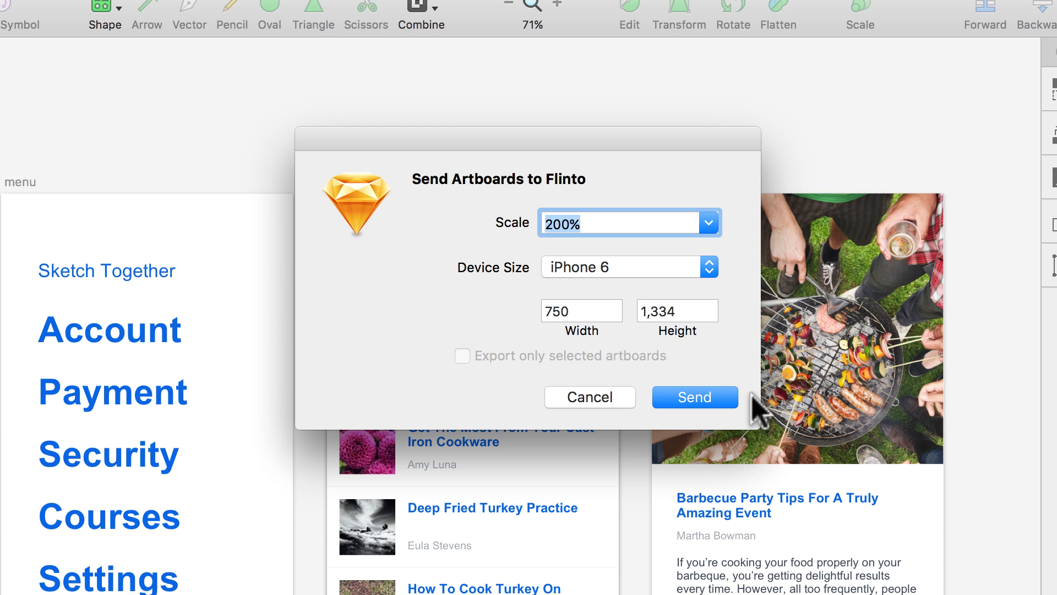
- Send the three artboards to Flinto and view them in a maximised window at 25%
left_click(693, 390)
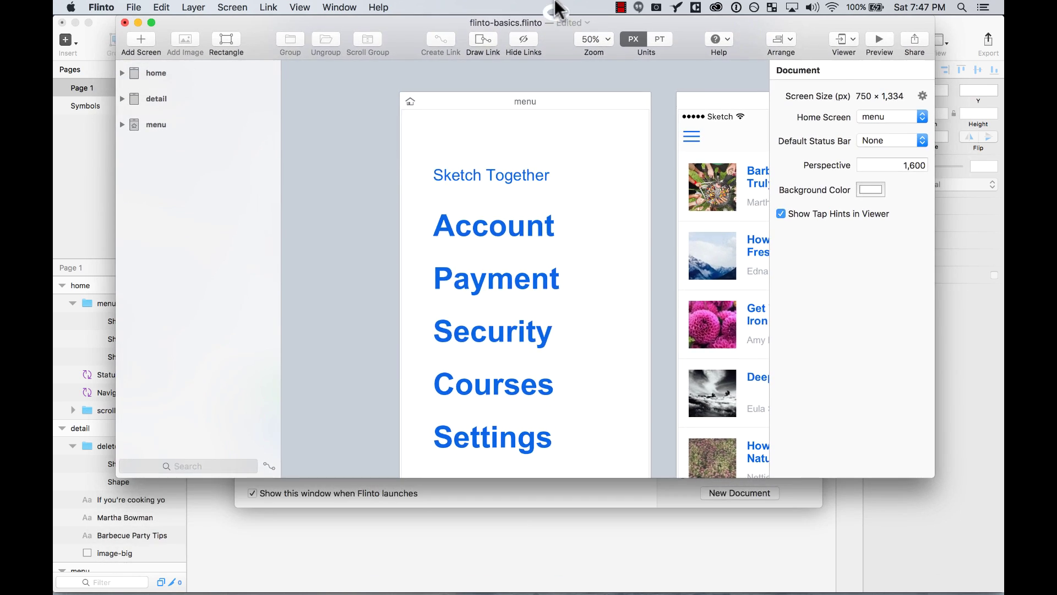
double_click(556, 16)
key("super+minus")
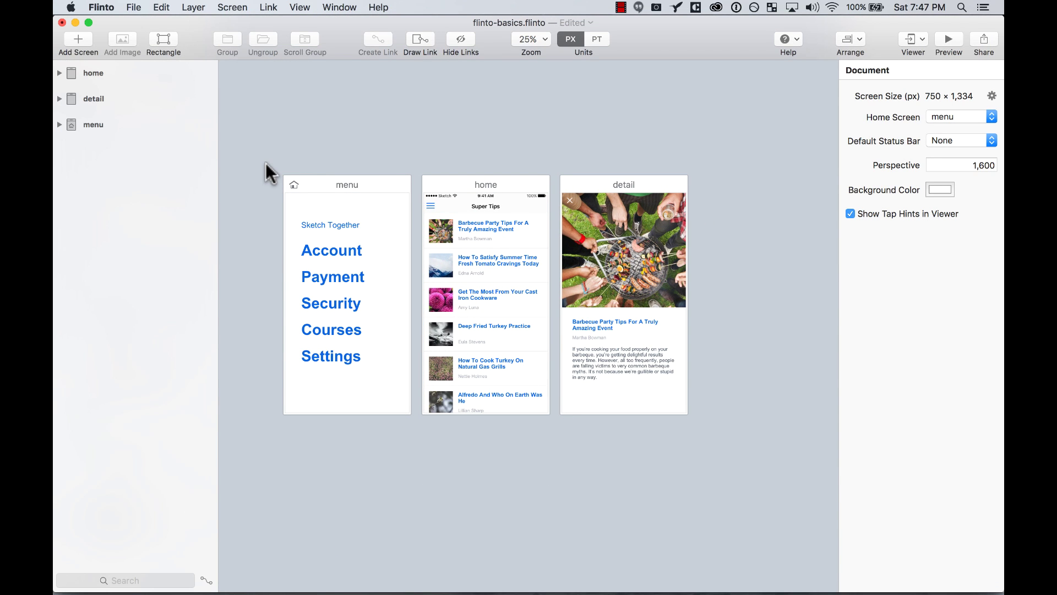
- Select the home screen's hamburger icon (menu_filled) and zoom in to 50%
left_click(344, 259)
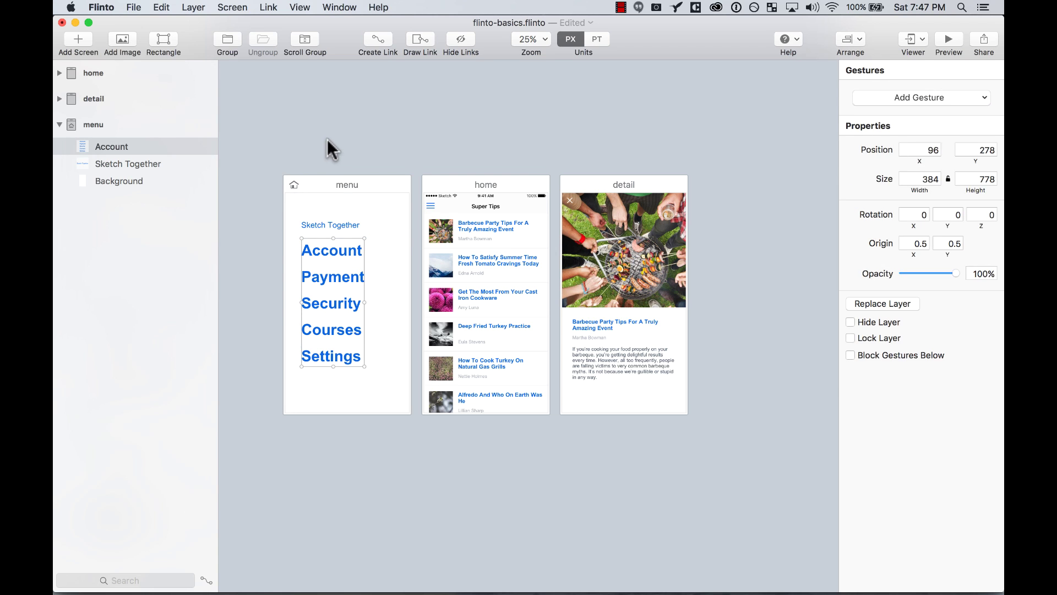
left_click(330, 146)
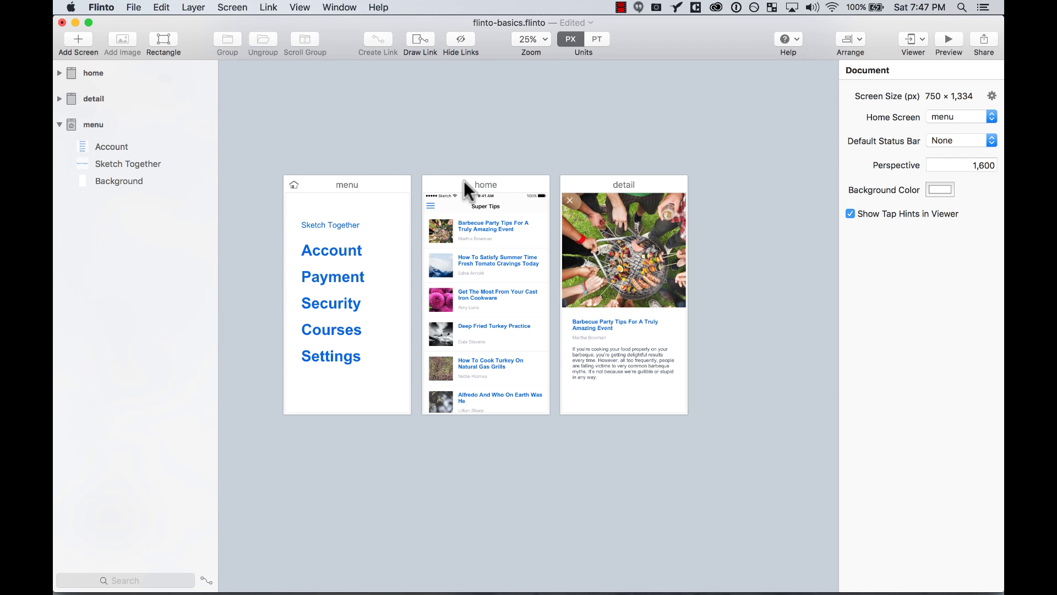
left_click(432, 206)
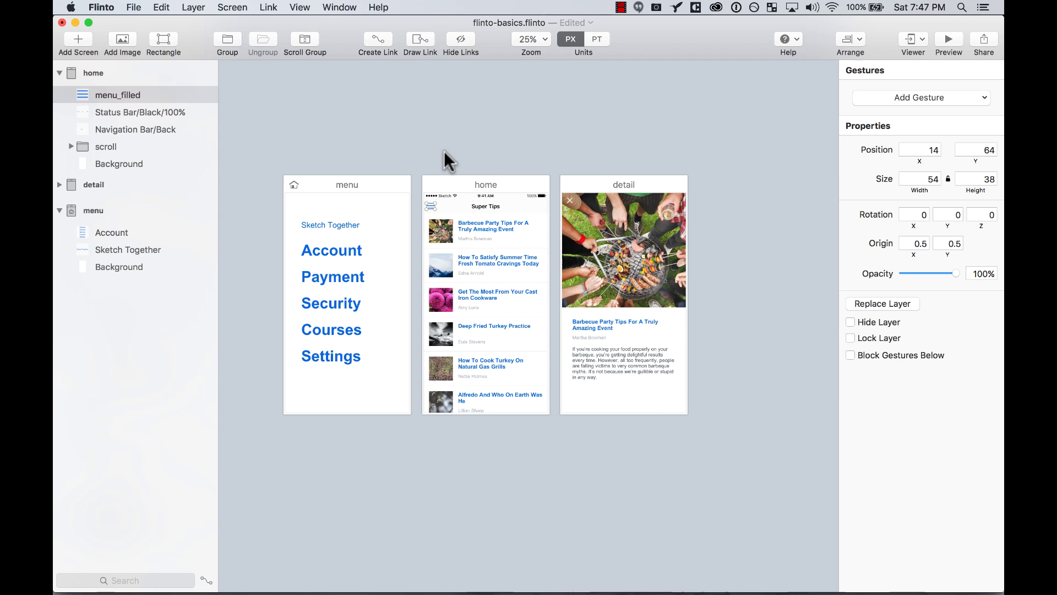
key("super+equal")
scroll(449, 160, "down", 5)
scroll(449, 159, "right", 3)
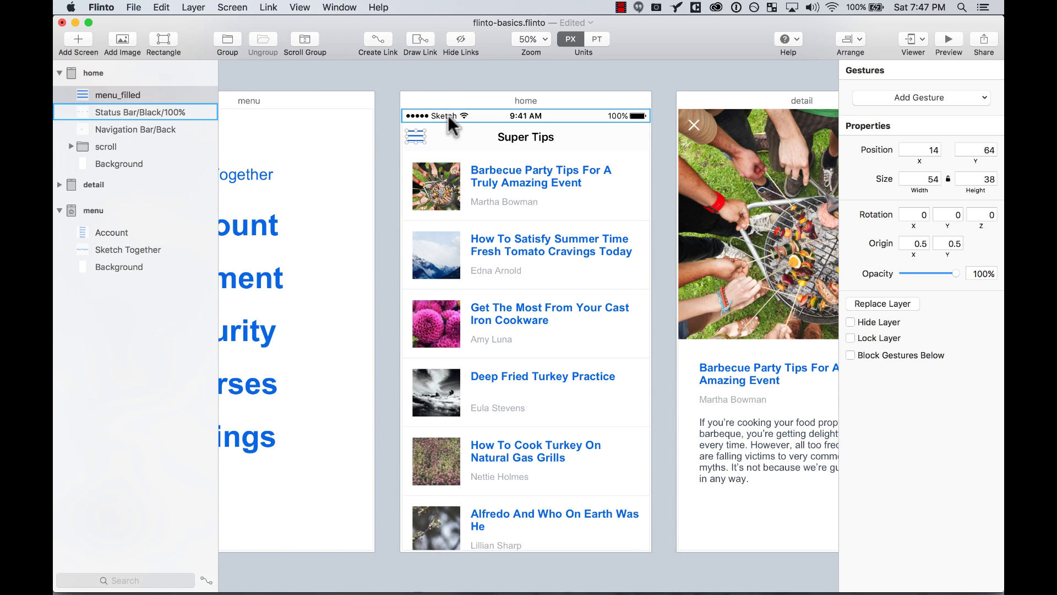
scroll(405, 144, "up", 1)
scroll(405, 145, "left", 1)
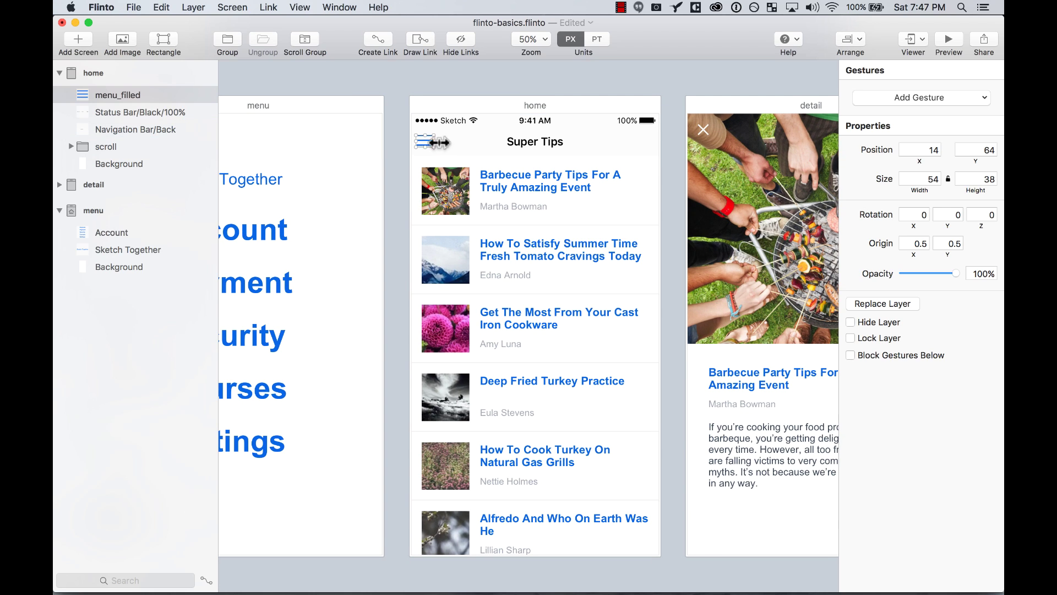
- Link the home hamburger icon to the menu screen with a Tap gesture and Fade In transition
left_click(383, 41)
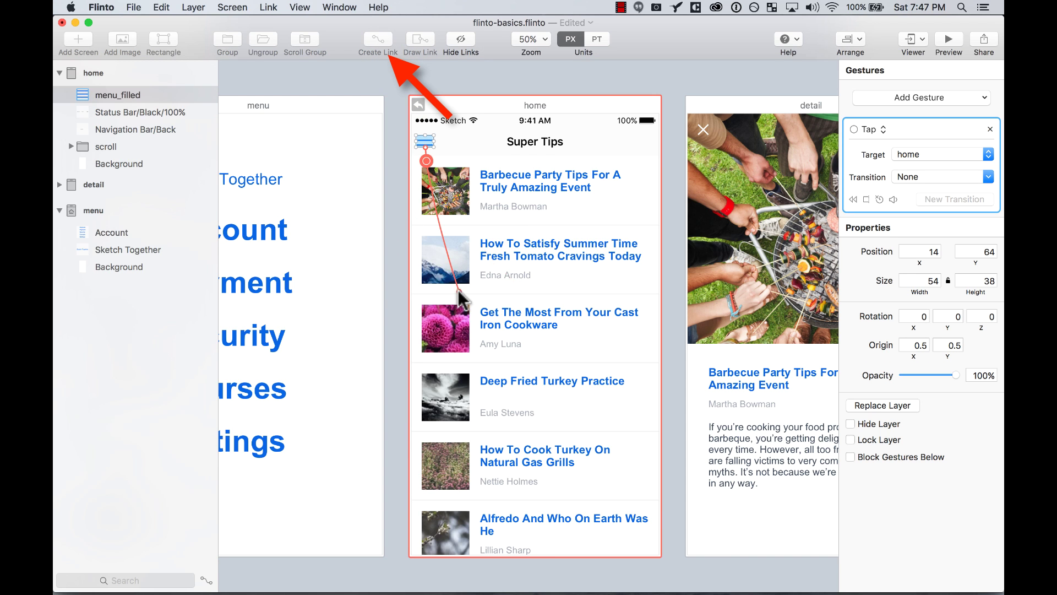
scroll(333, 288, "left", 5)
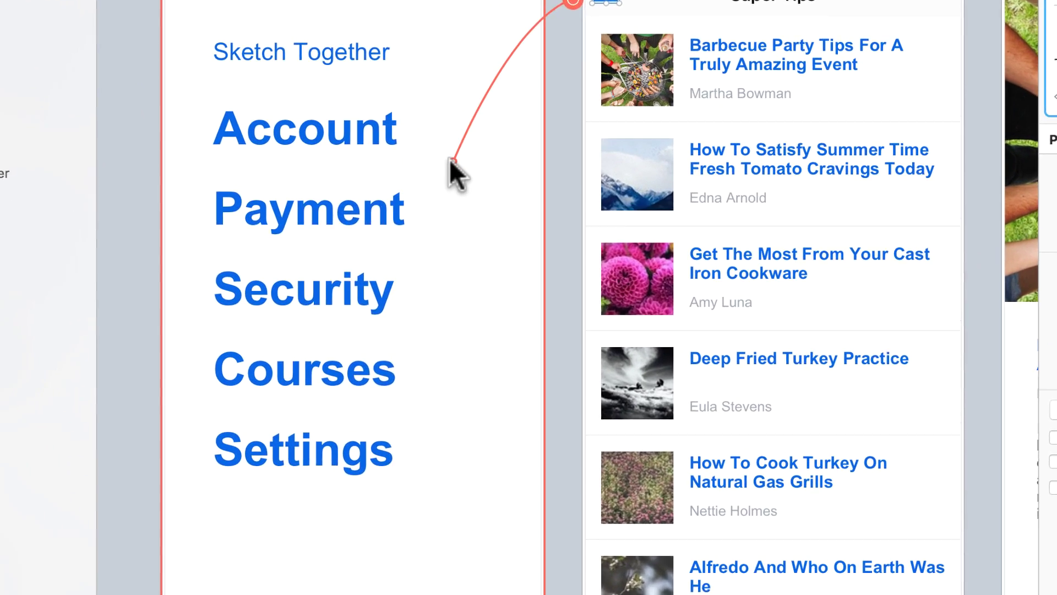
left_click(453, 241)
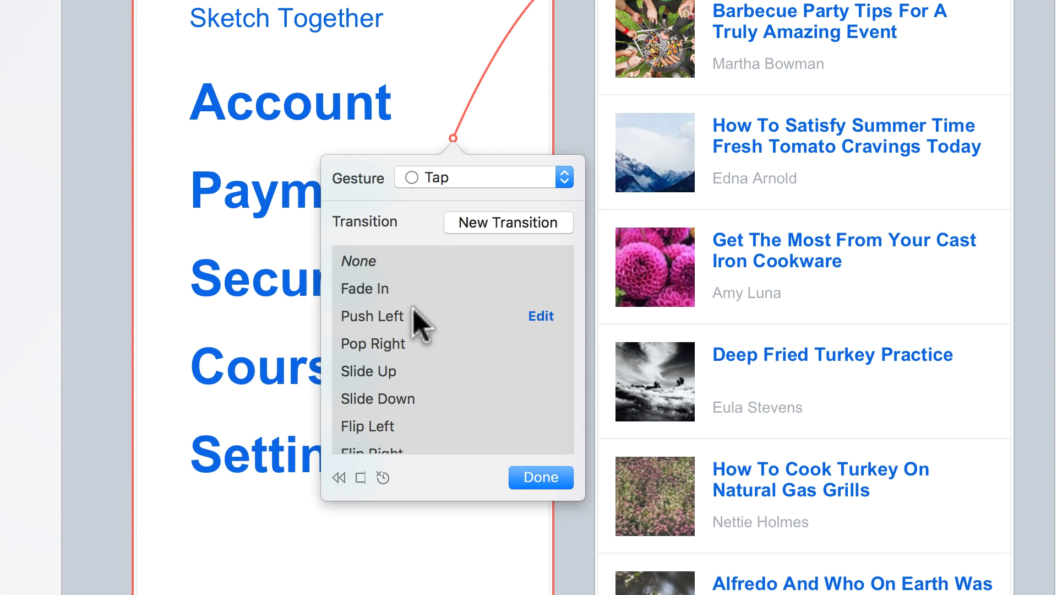
mouse_move(406, 299)
scroll(412, 309, "down", 1)
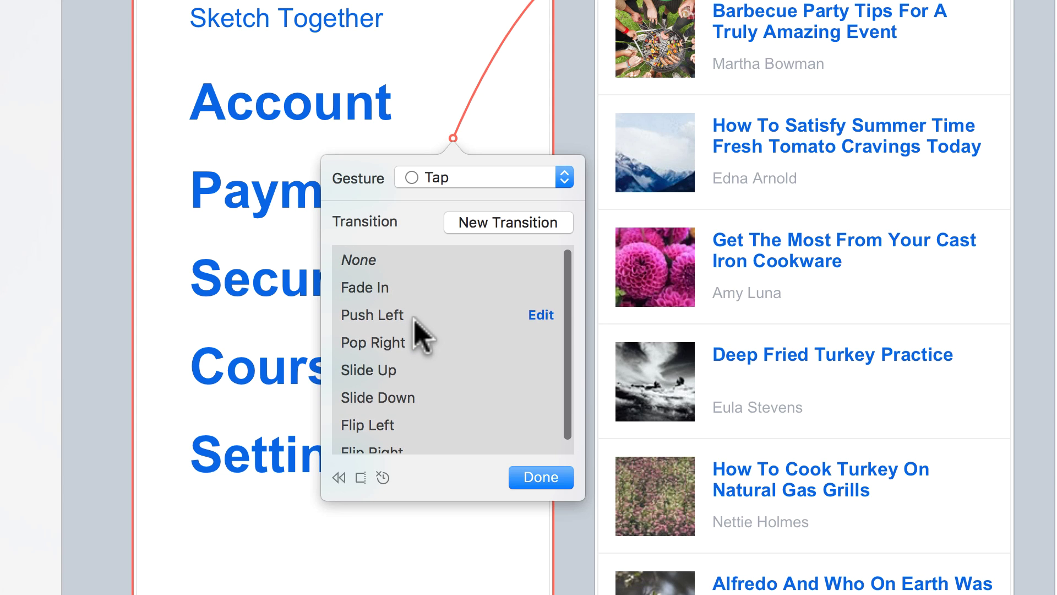
scroll(415, 299, "down", 1)
left_click(401, 282)
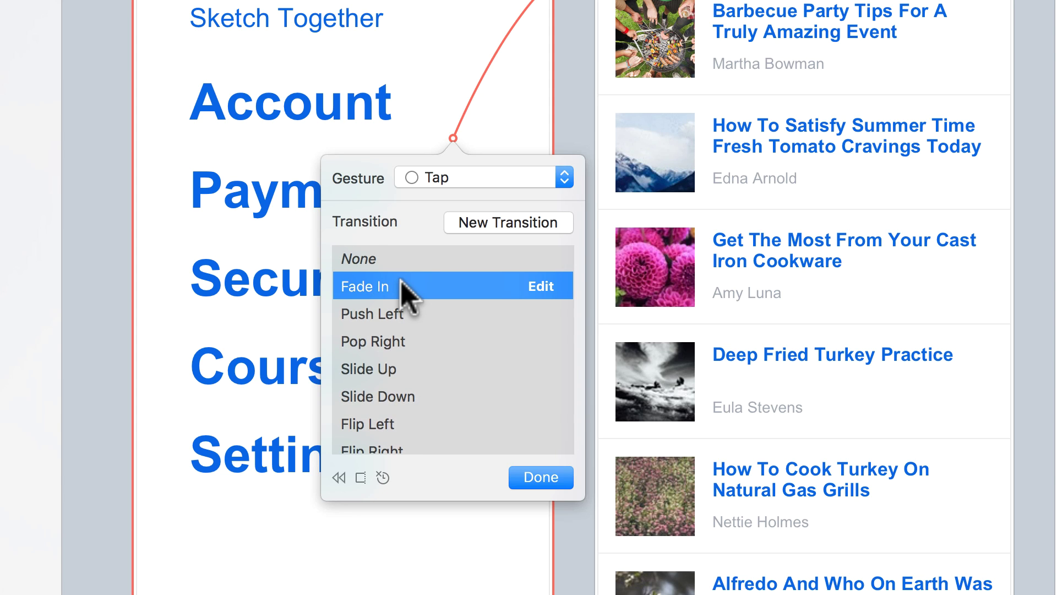
left_click(545, 477)
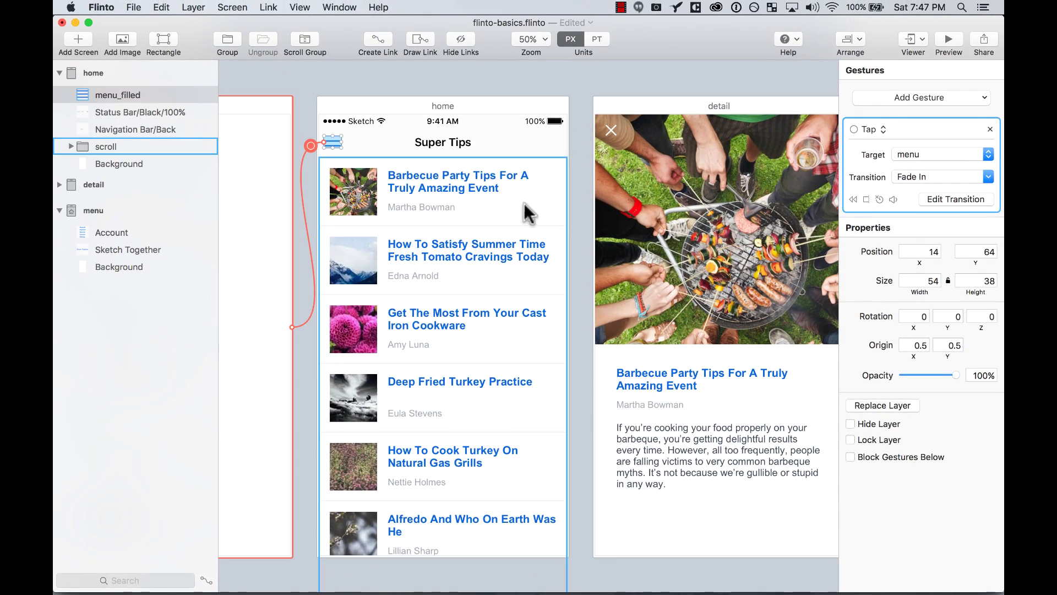
left_click(524, 209)
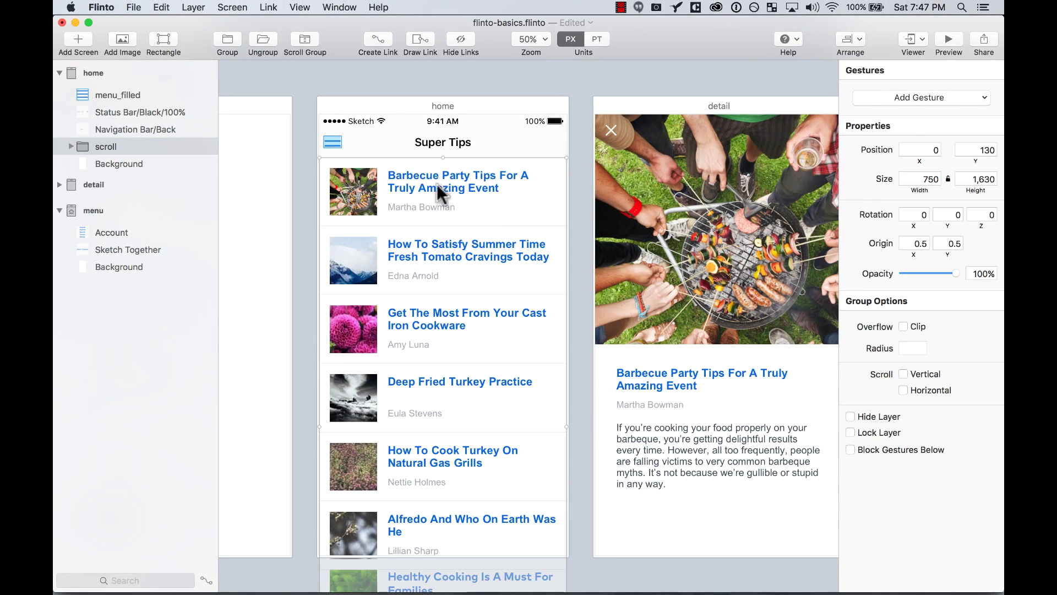
left_click(543, 75)
left_click(466, 193)
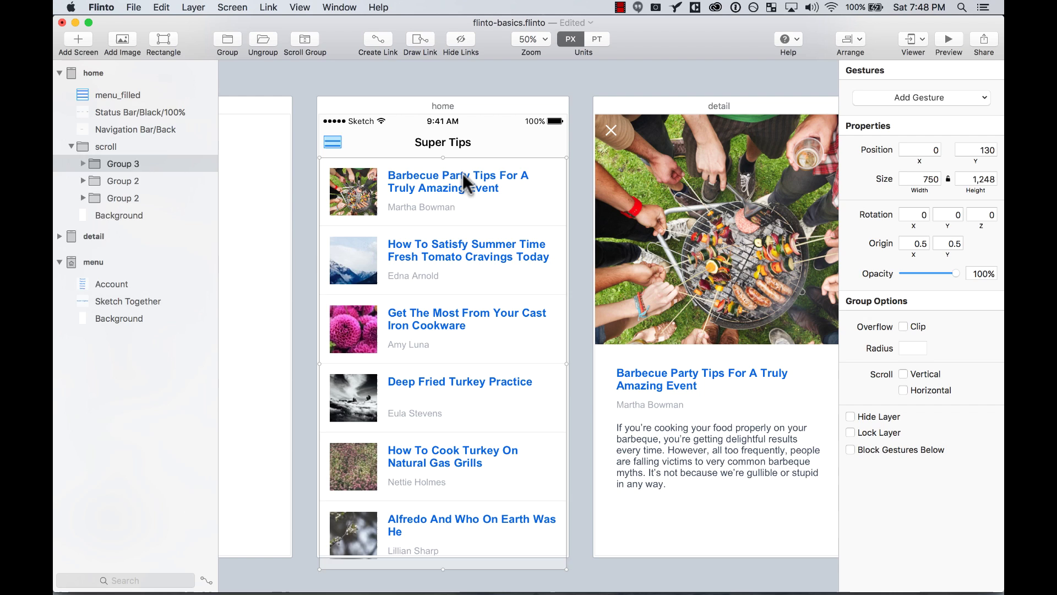
left_click(464, 185)
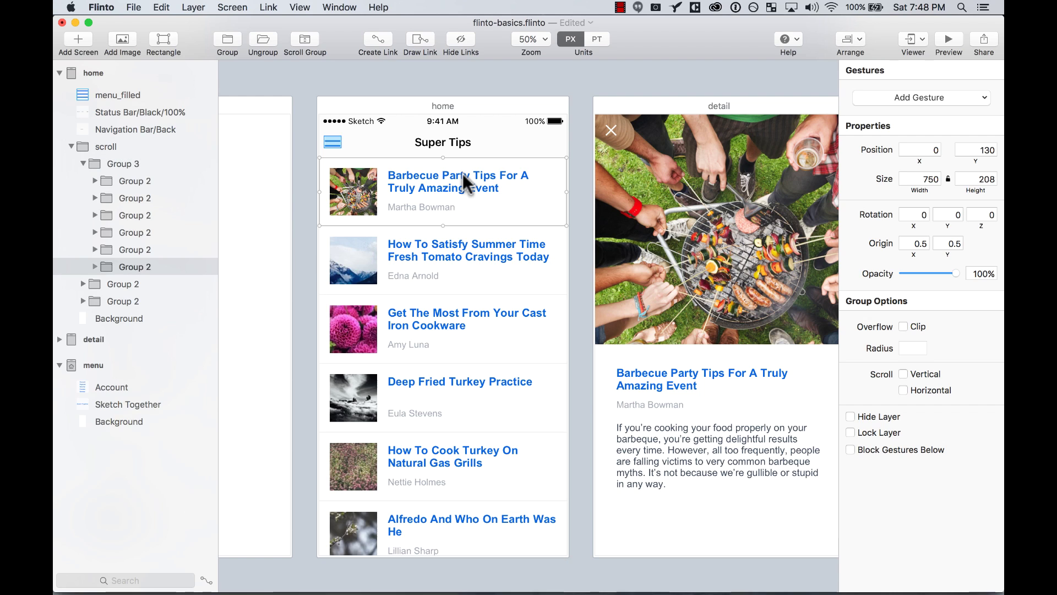
left_click(385, 44)
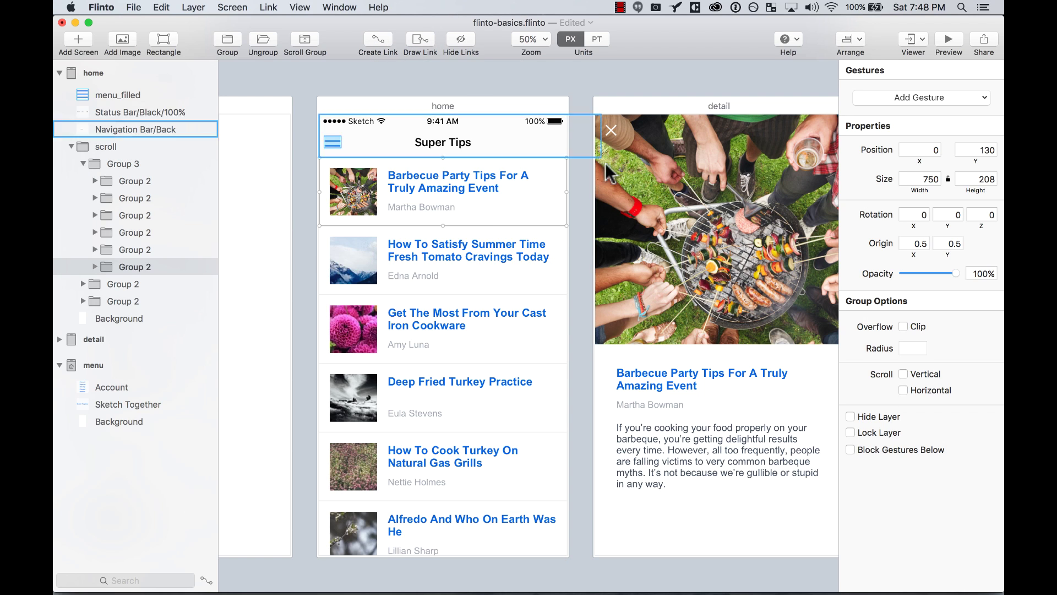
left_click(477, 80)
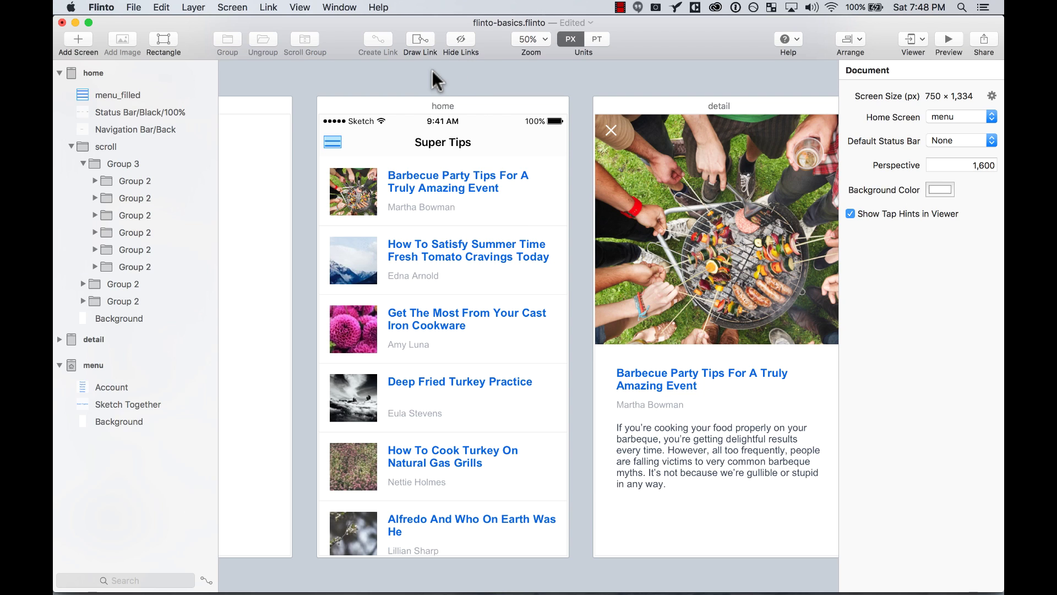
- Draw a link area over the first Barbecue Party row to the detail screen using Push Left
left_click(420, 37)
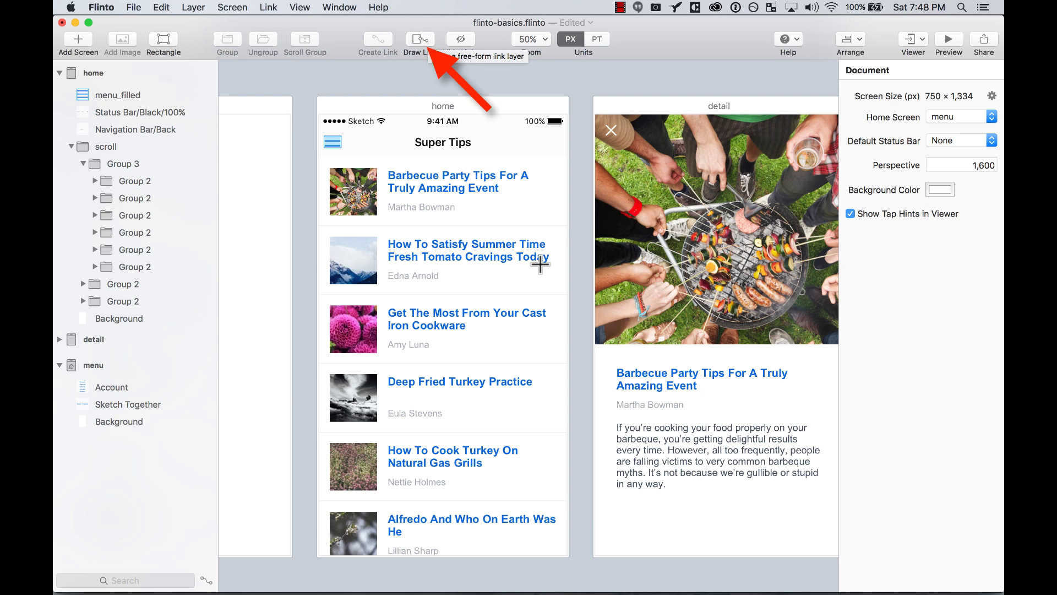
mouse_move(568, 224)
left_mouse_down()
mouse_move(420, 196)
mouse_move(318, 156)
left_mouse_up()
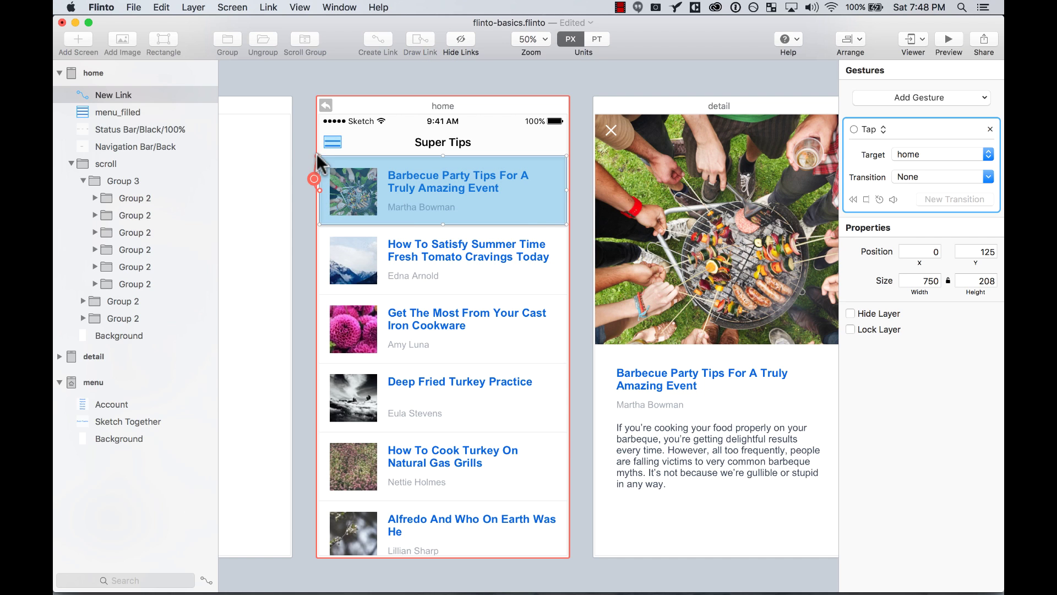
left_click_drag(568, 191, 705, 213)
scroll(695, 179, "right", 1)
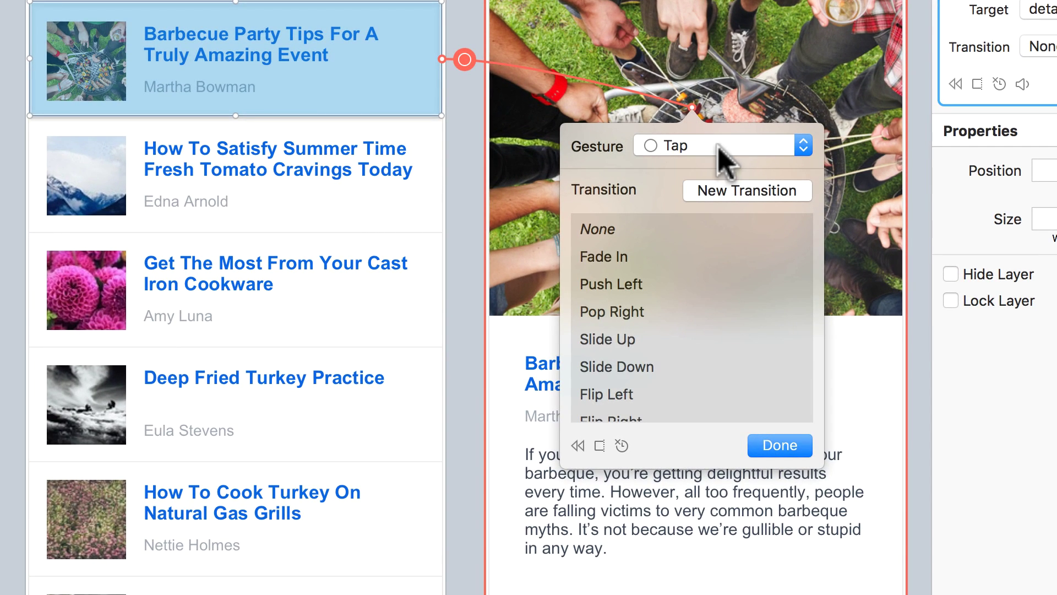
scroll(675, 325, "down", 1)
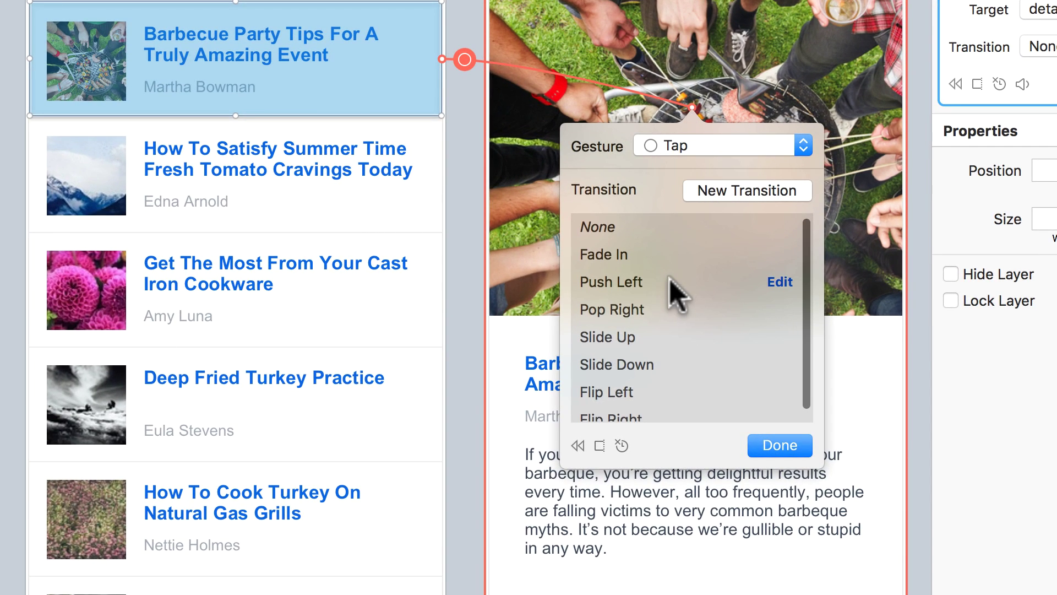
left_click(682, 283)
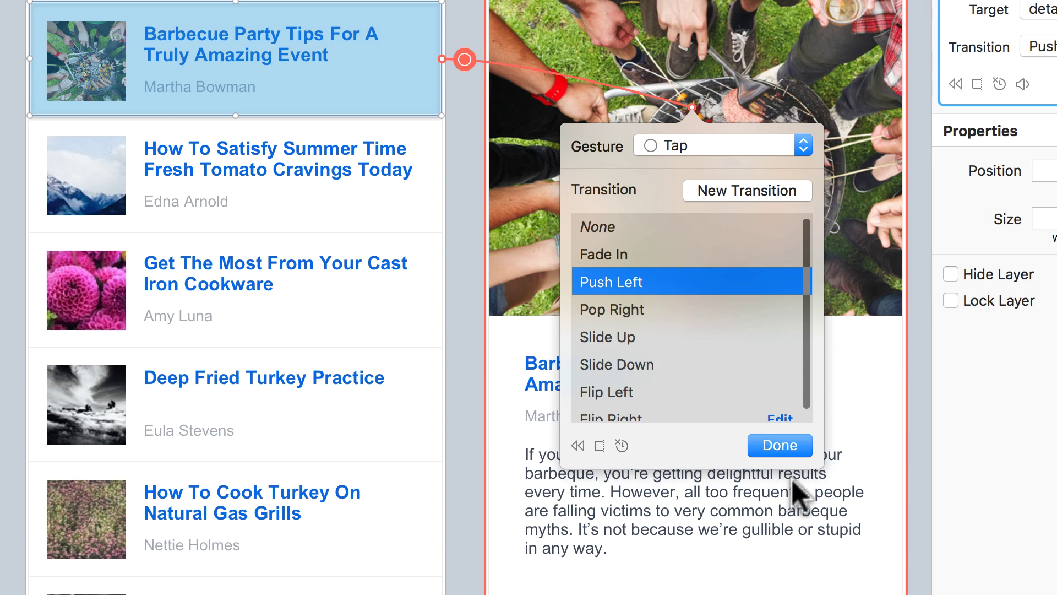
left_click(771, 445)
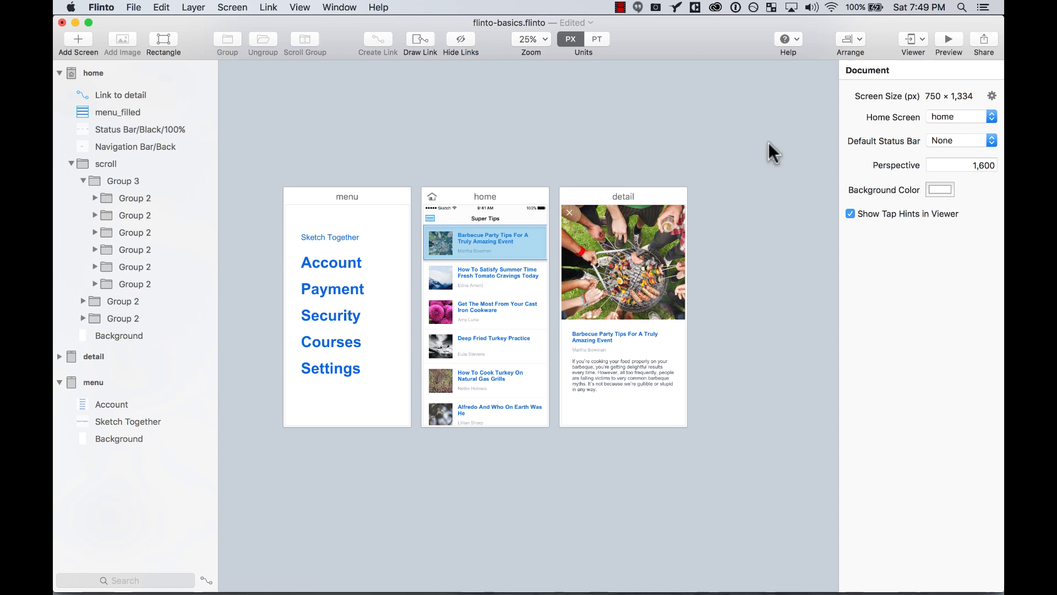
left_click(949, 42)
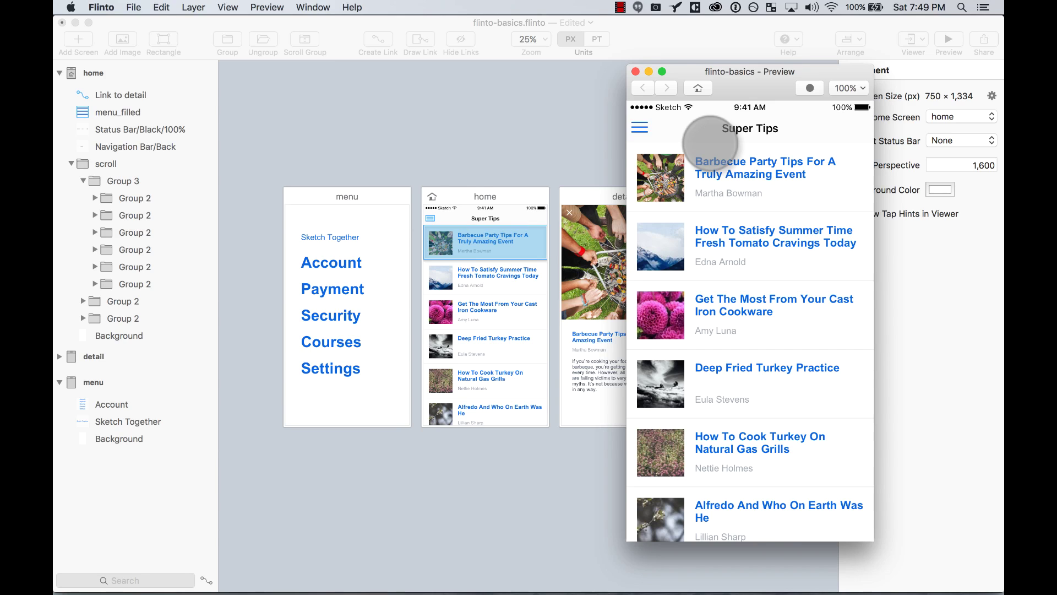
left_click(639, 128)
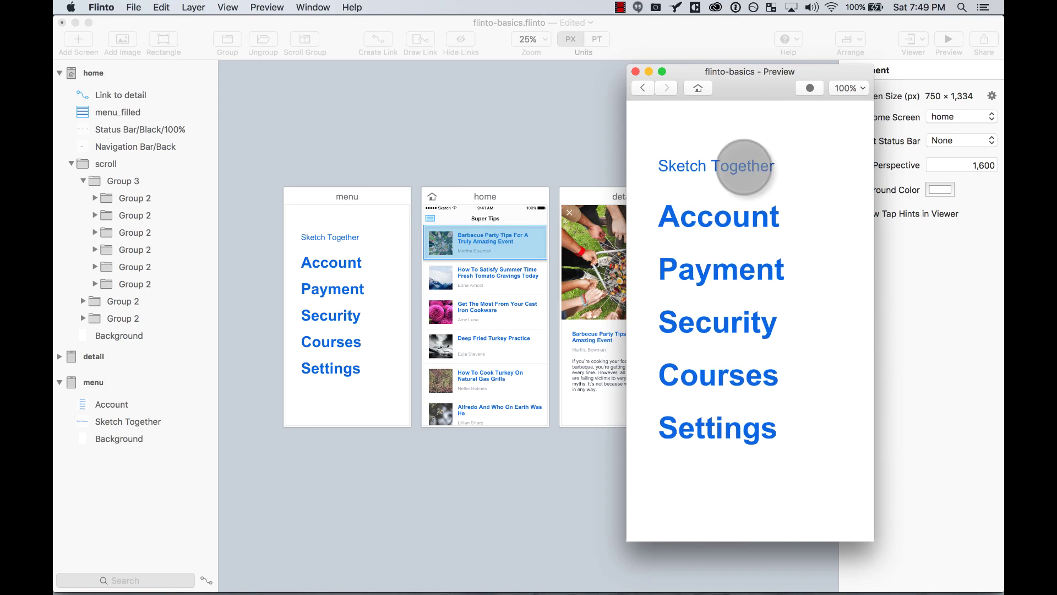
left_click(699, 88)
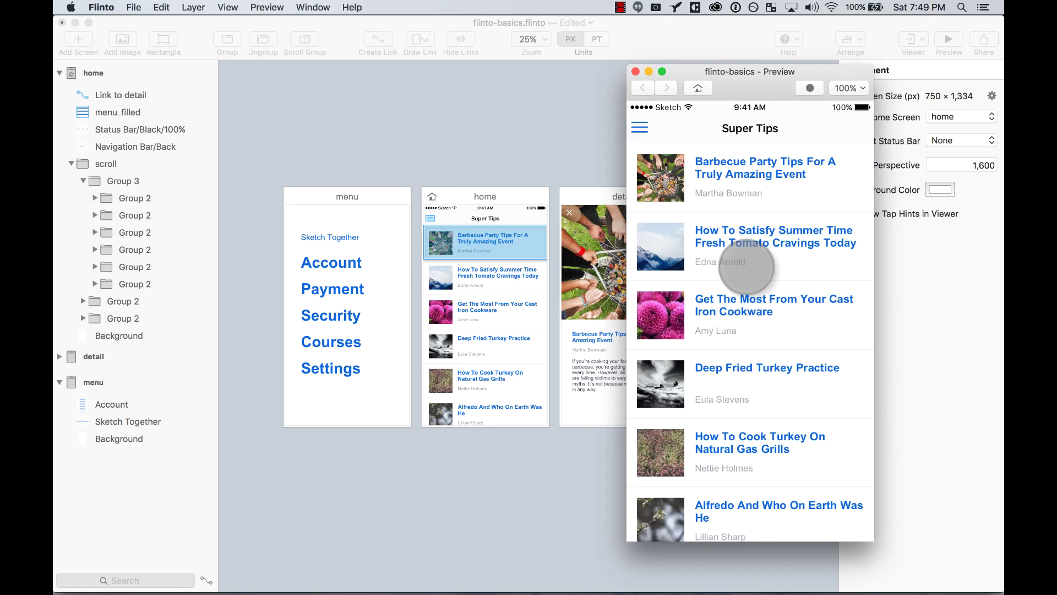
left_click(802, 175)
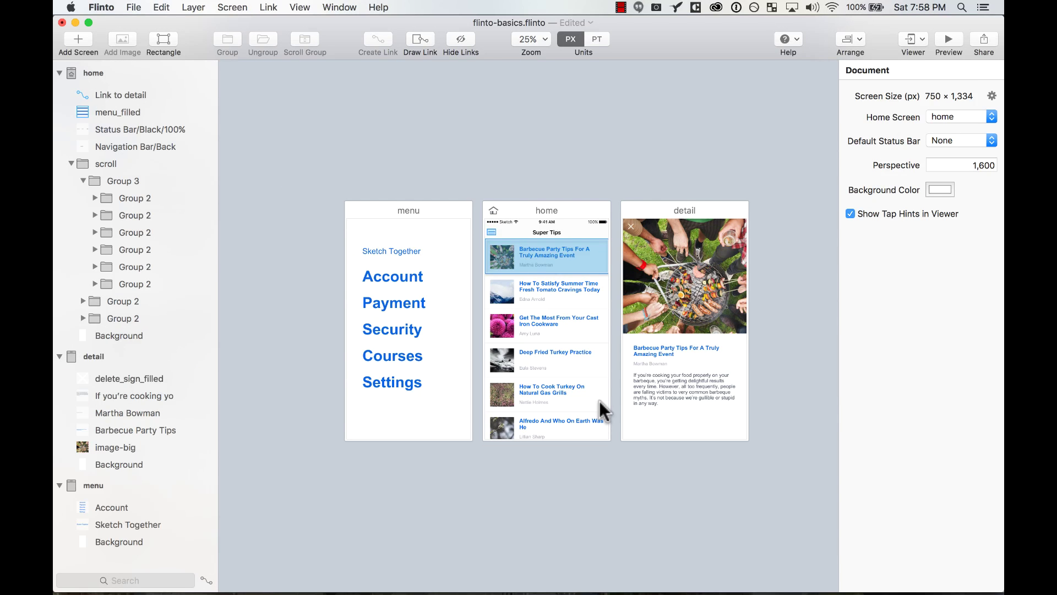
- Create a Tap link on the detail screen's X icon with Back Link as its target
key("super+plus")
scroll(603, 407, "right", 3)
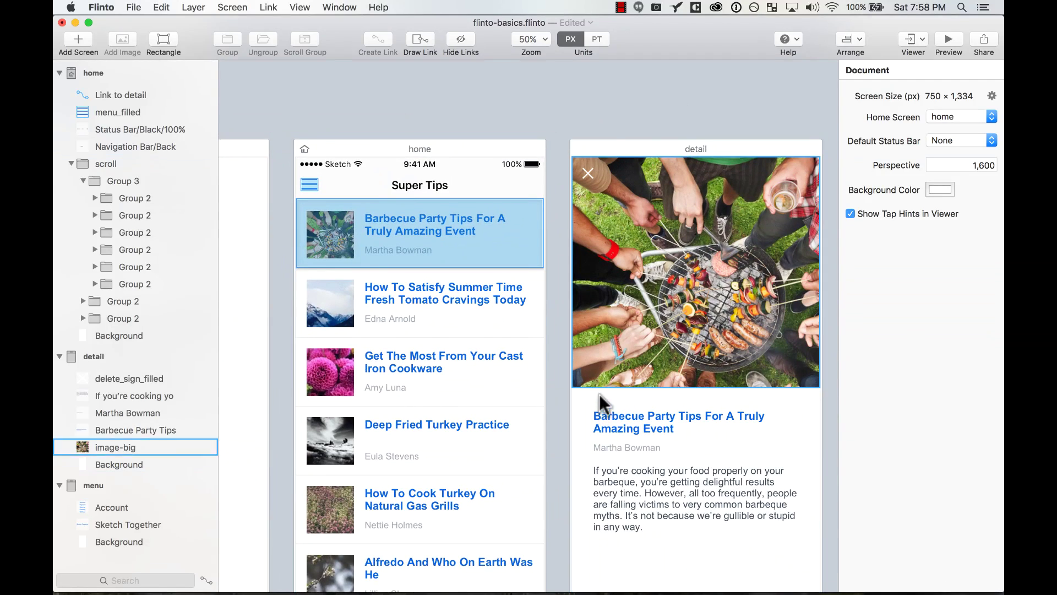
scroll(603, 95, "down", 2)
scroll(602, 94, "right", 2)
left_click(538, 125)
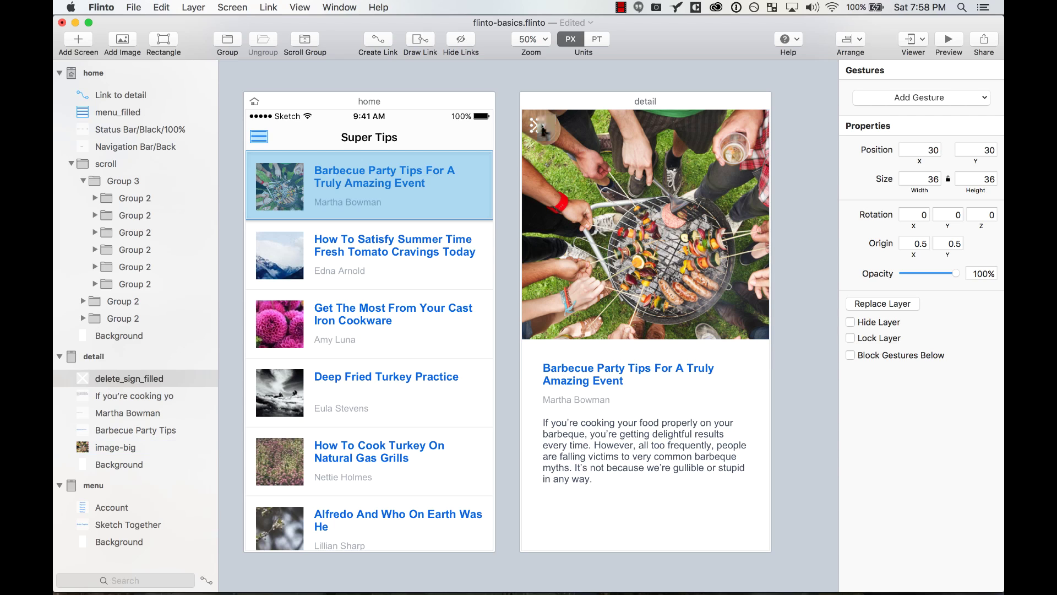
left_click(379, 43)
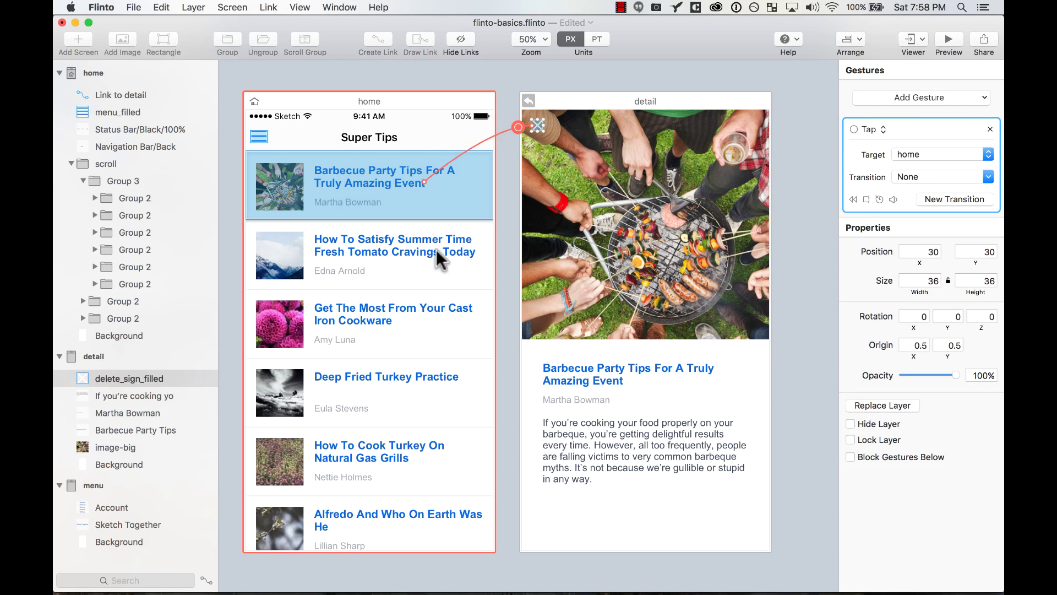
left_click(414, 300)
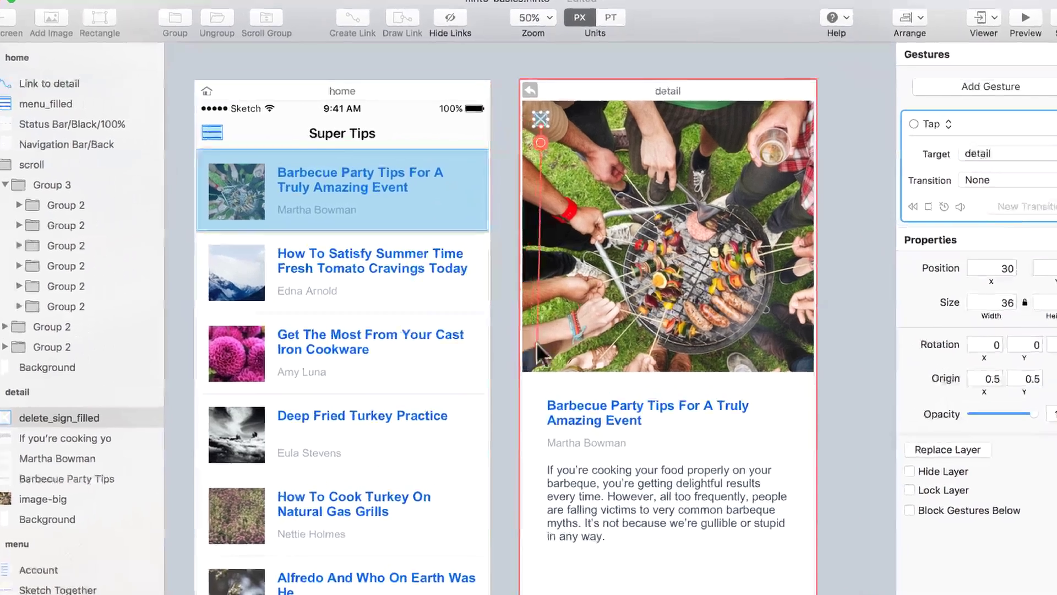
left_click(542, 65)
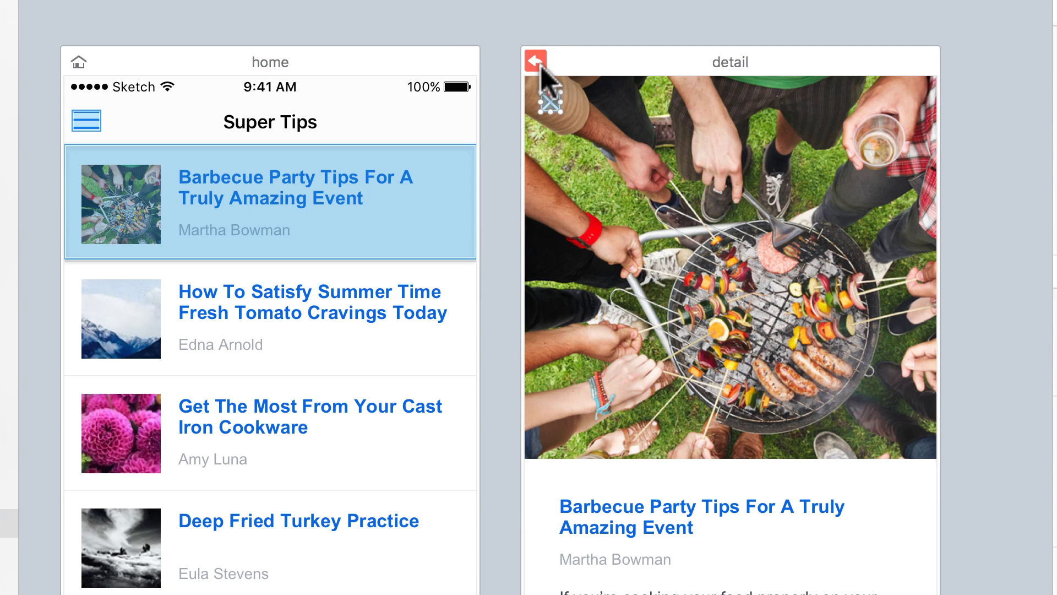
- Keep Tap as the X back link's gesture and launch the prototype preview
left_click(539, 62)
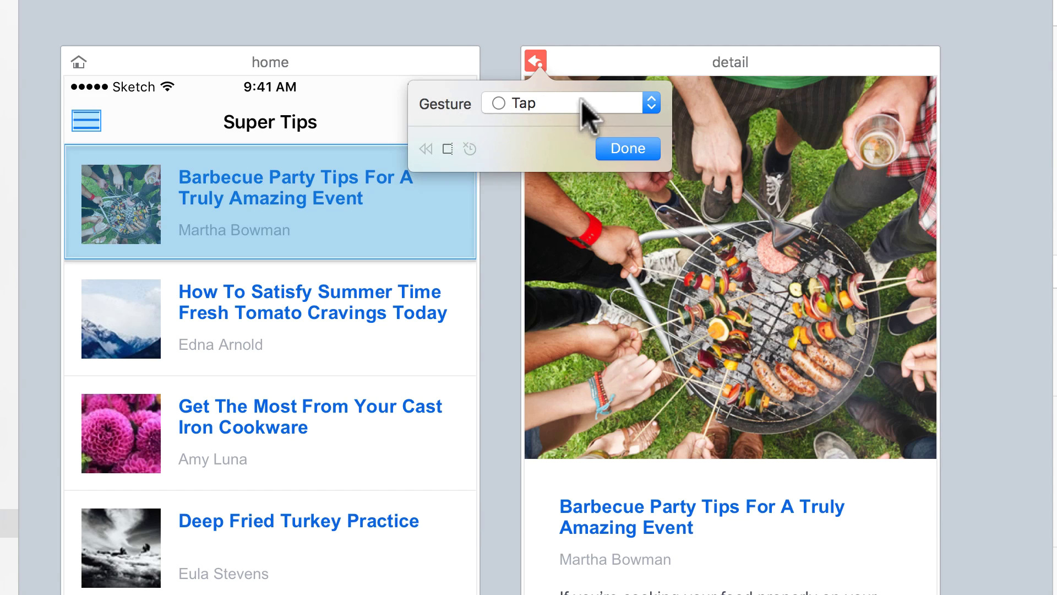
left_click(638, 152)
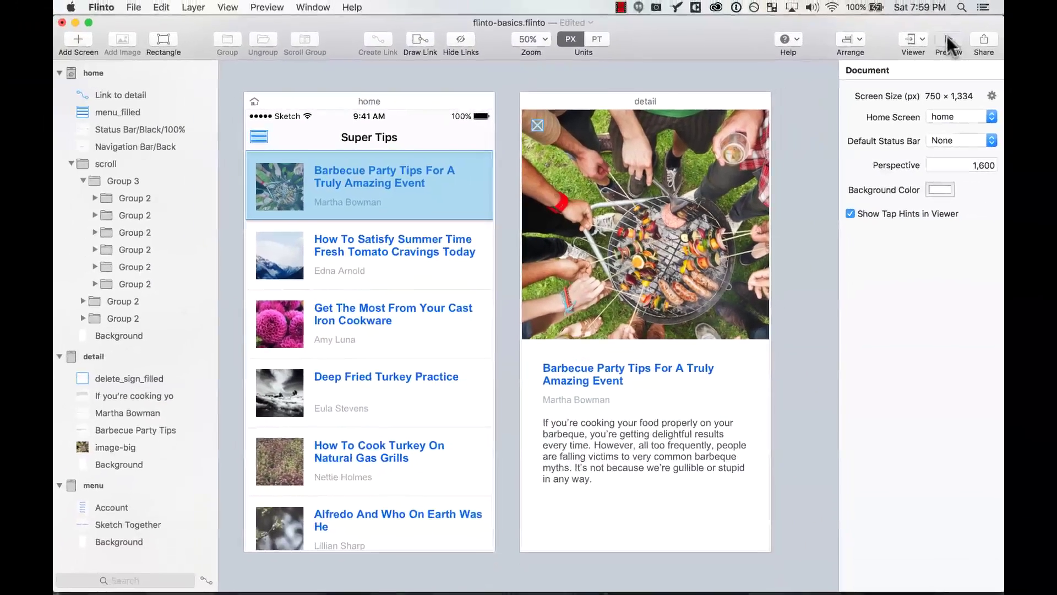
left_click(947, 37)
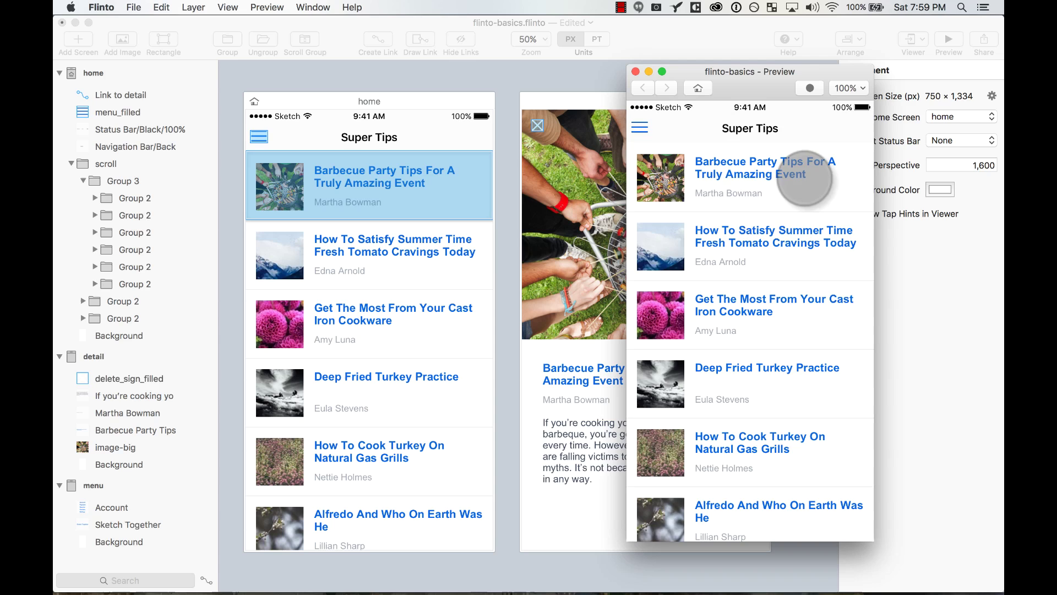
- In the preview, open Barbecue Party, use X to return home, then close the preview and reselect X
left_click(750, 160)
left_click(642, 115)
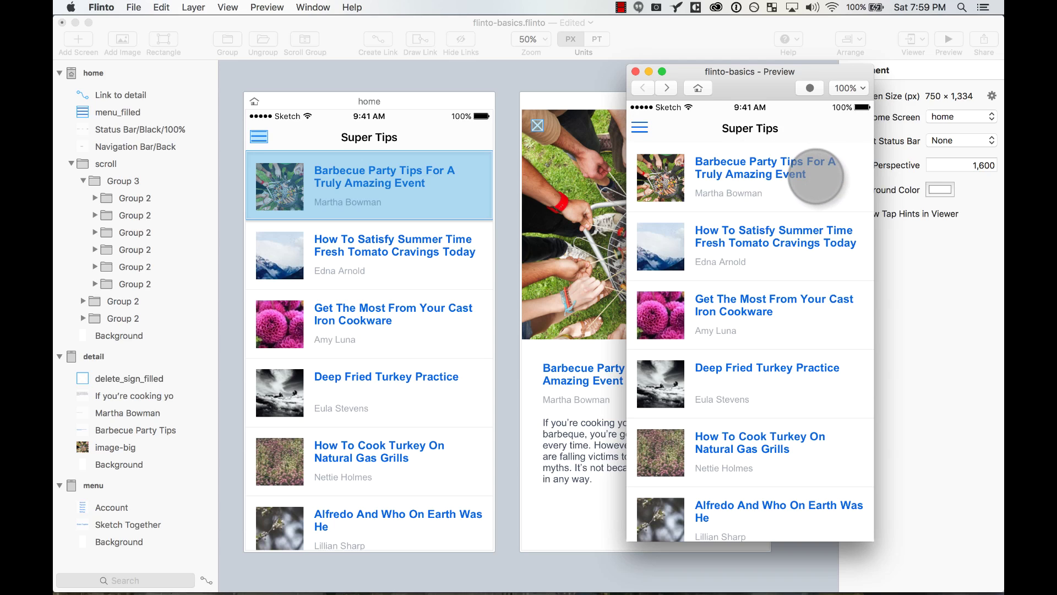
left_click(635, 72)
left_click(538, 127)
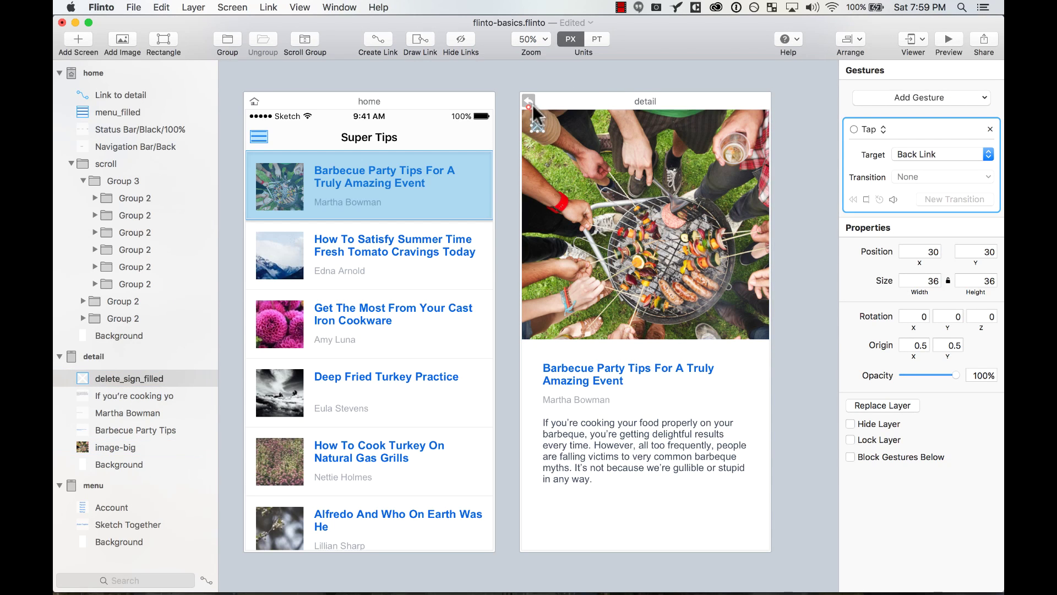
left_click(940, 156)
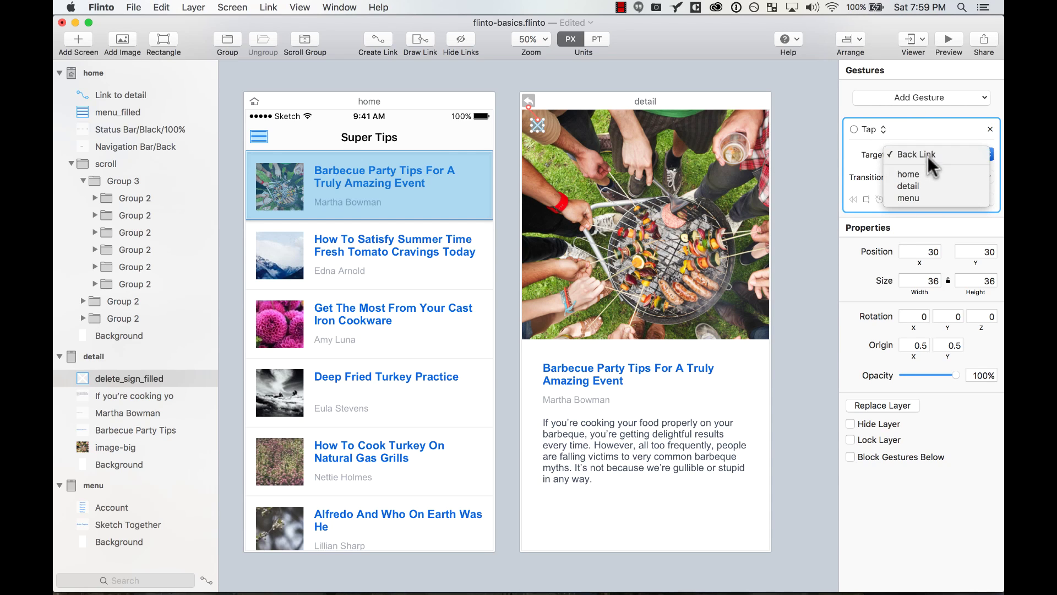
left_click(934, 187)
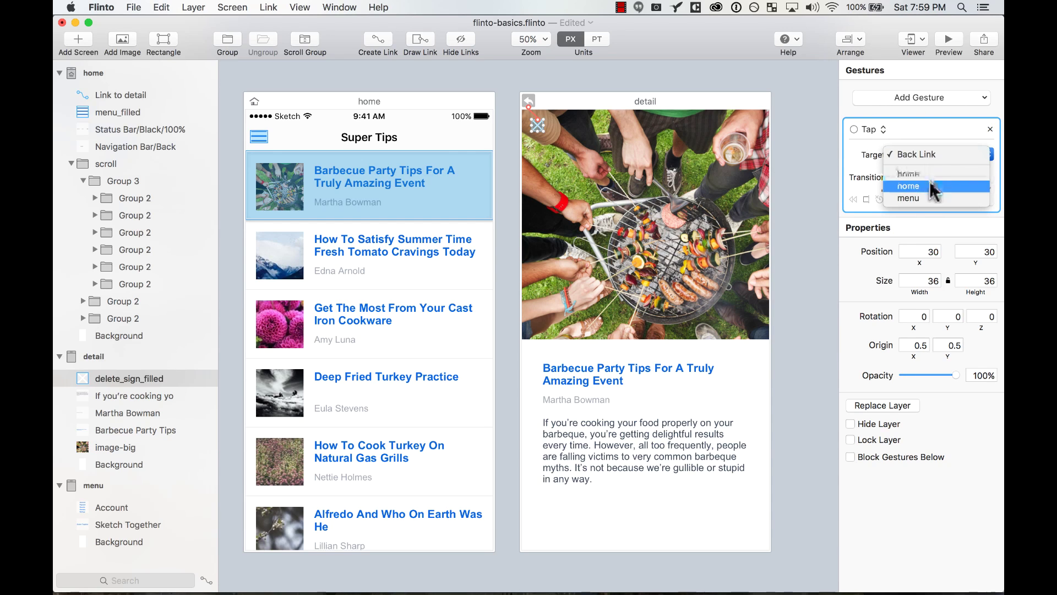
left_click(939, 163)
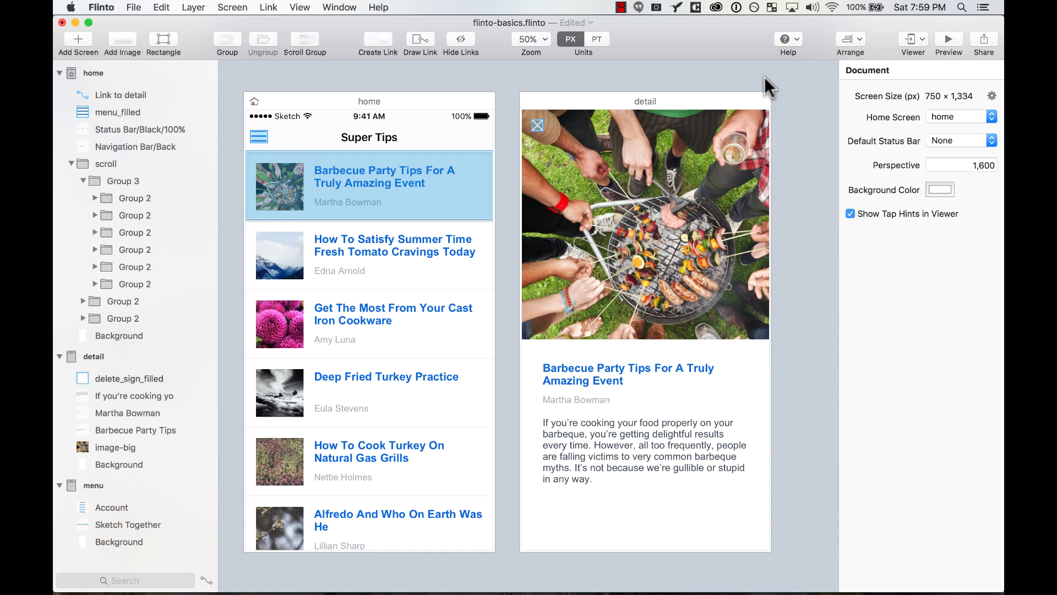
scroll(762, 82, "left", 3)
left_click(544, 201)
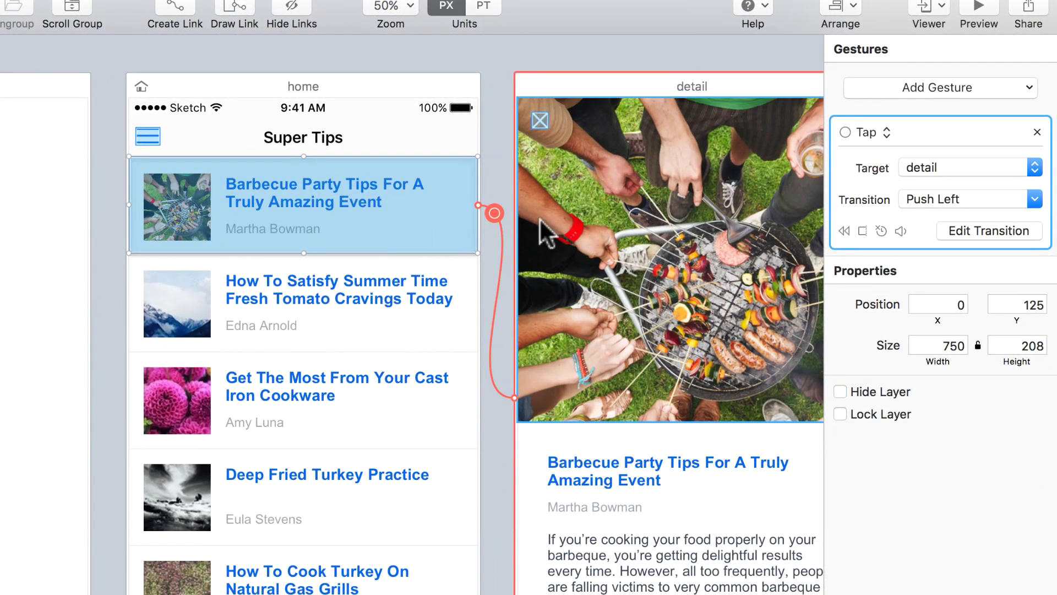
left_click(963, 166)
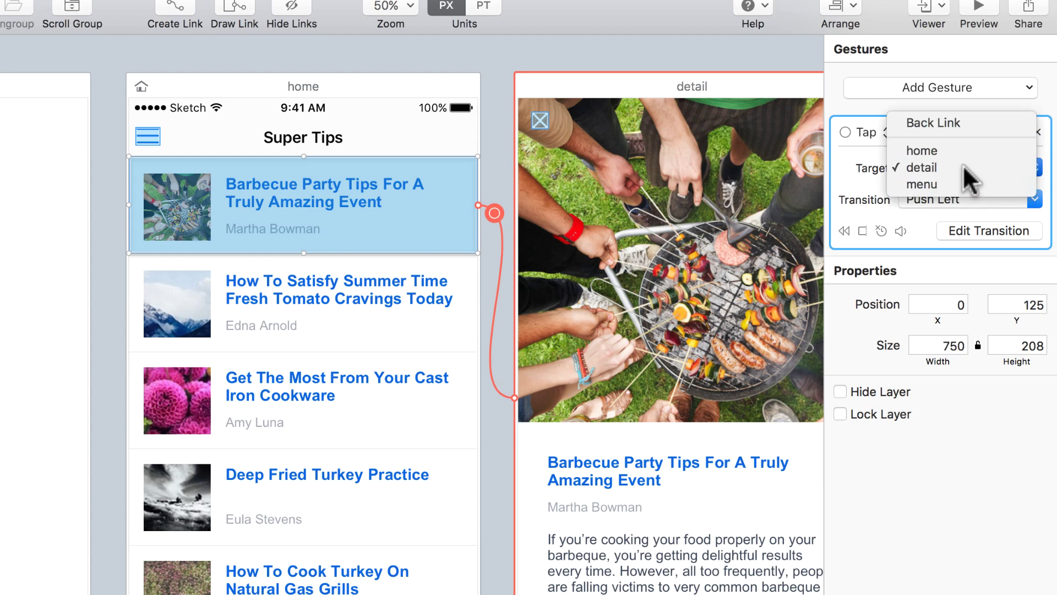
left_click(963, 165)
left_click(968, 193)
left_click(968, 194)
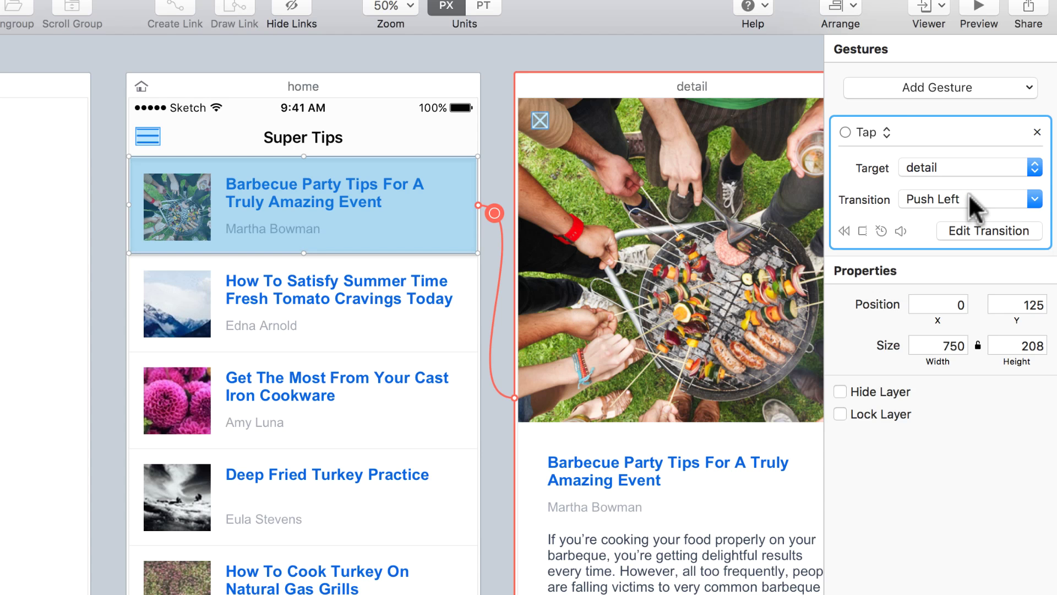
left_click(943, 83)
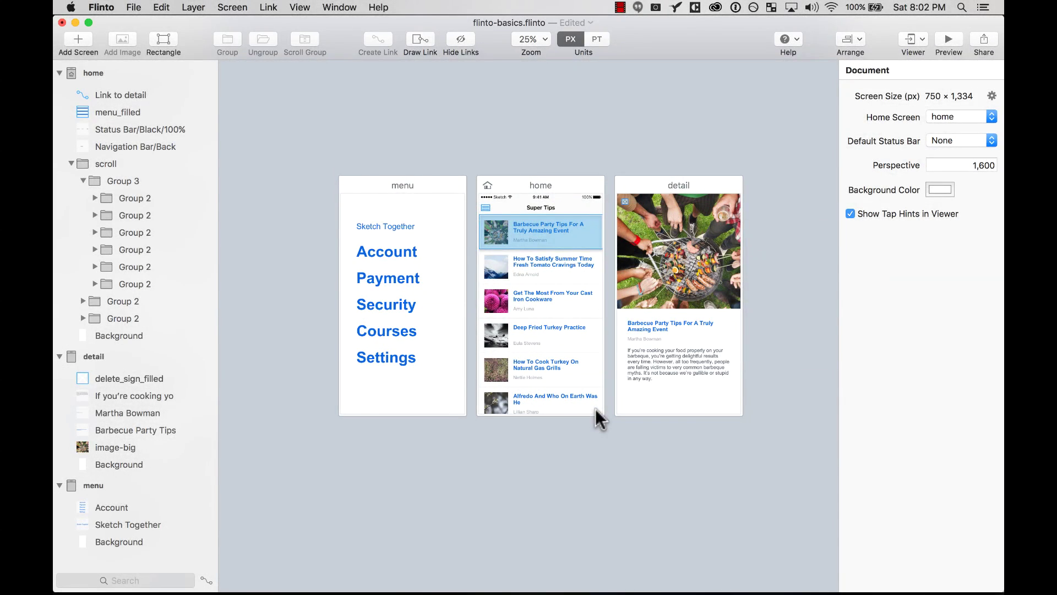
- Preview the prototype and twice go from the Barbecue Party row to the detail screen and back via X
left_click(950, 38)
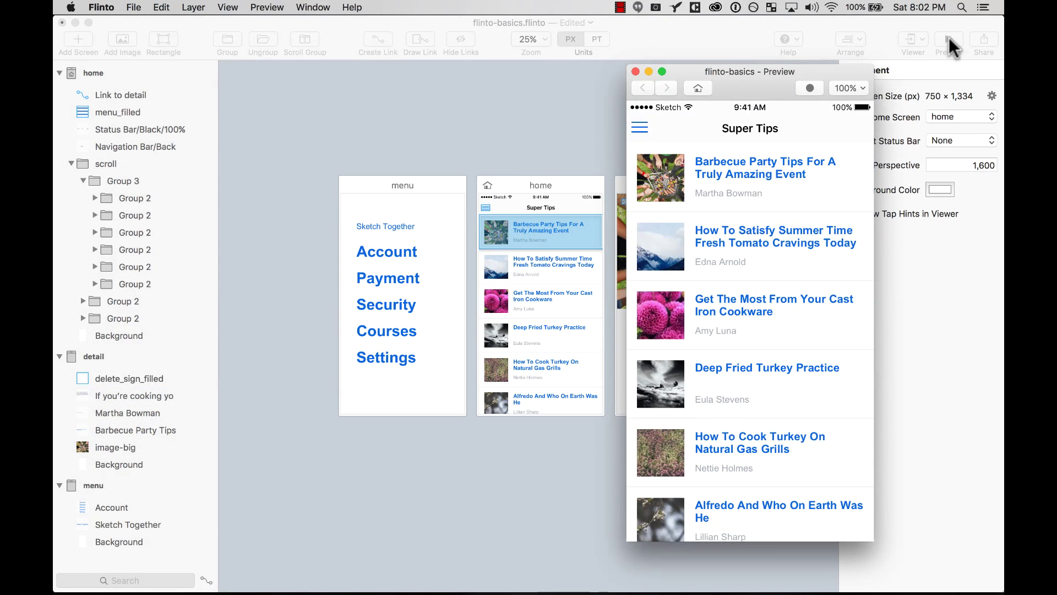
left_click(792, 155)
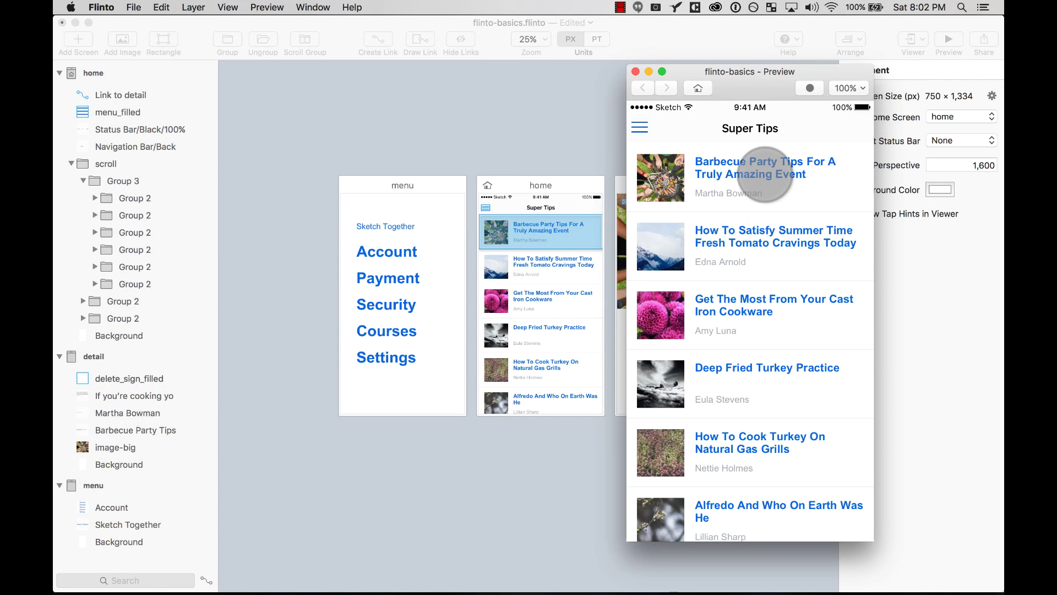
left_click(641, 120)
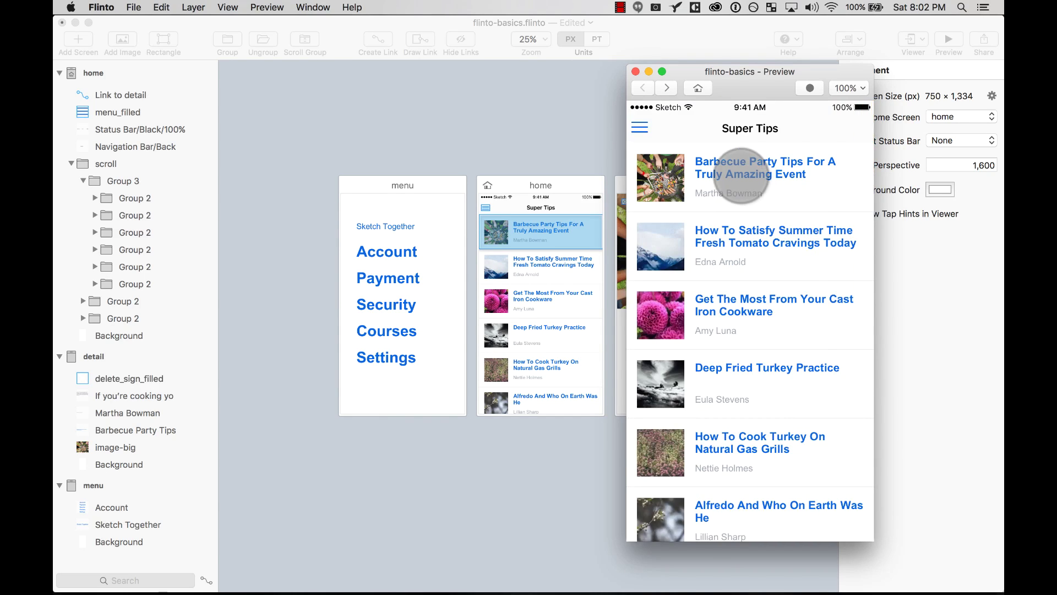
left_click(715, 171)
left_click(641, 118)
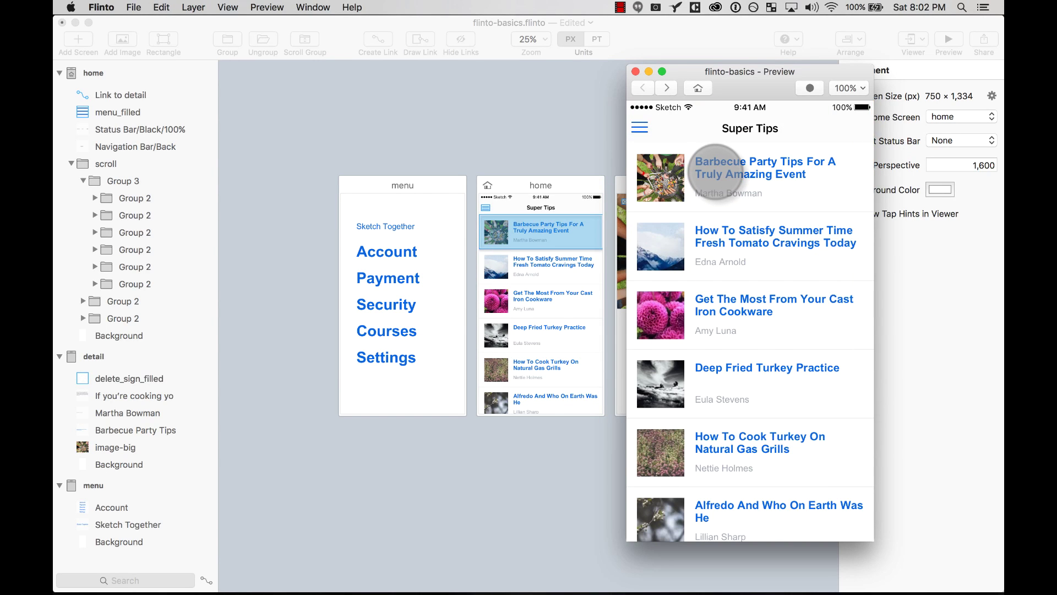